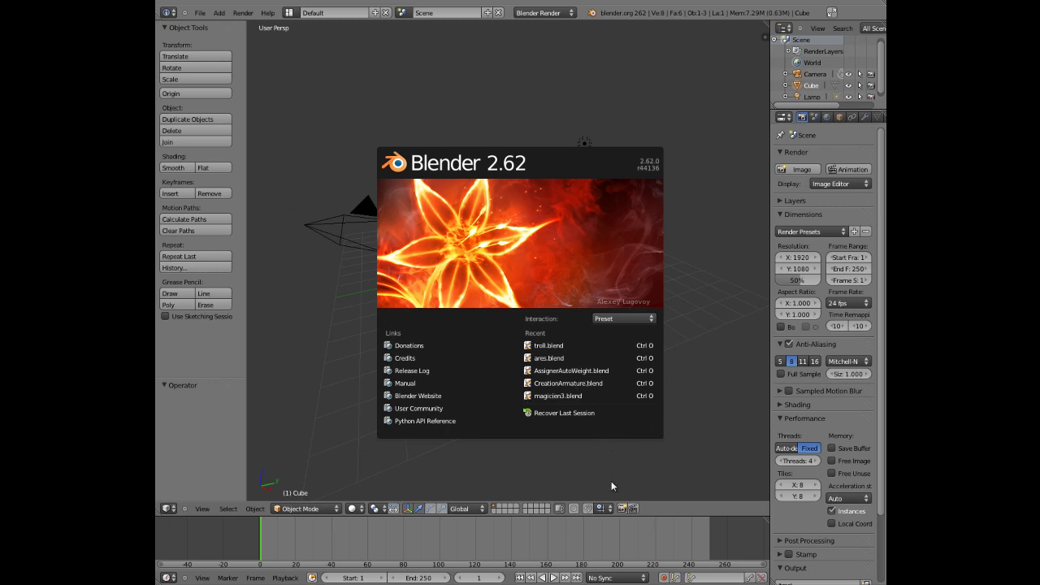
- Dismiss the splash screen, render the default cube scene, and return to the 3D view
left_click(713, 388)
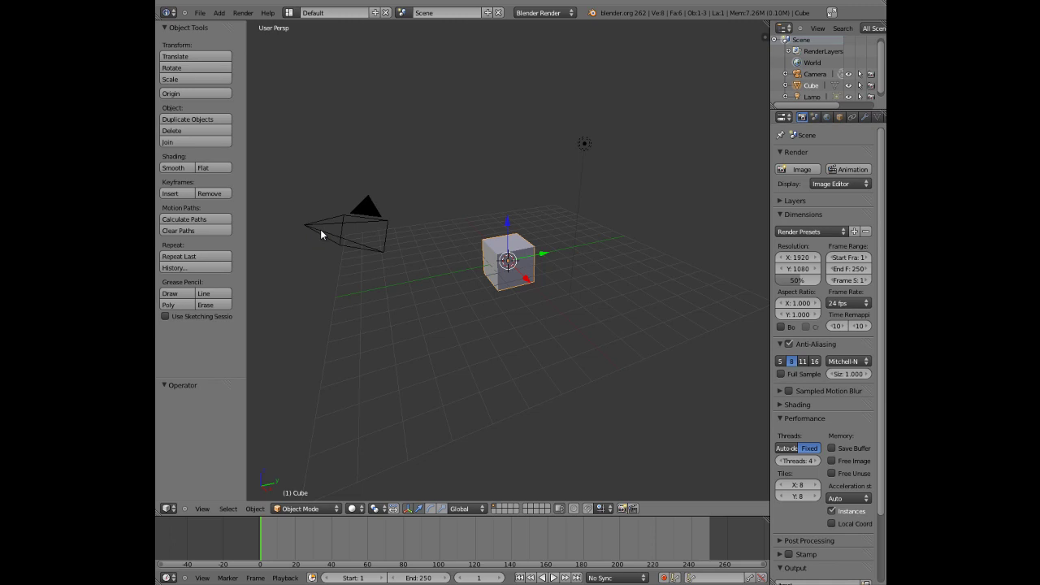
key("F12")
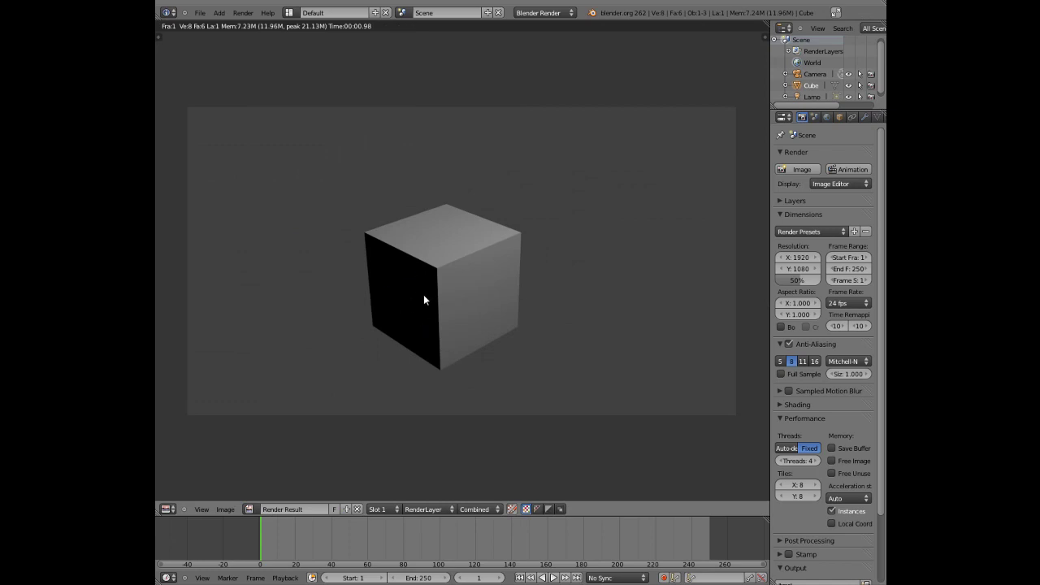
key("Escape")
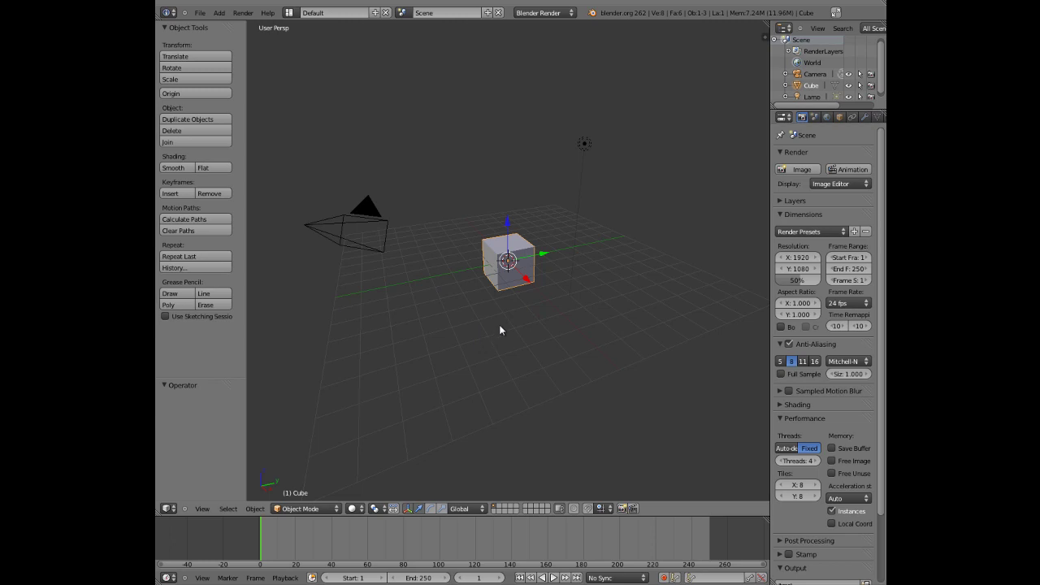
- Examine the cube from different angles and zoom distances in the 3D view
middle_click_drag(499, 329, 765, 334)
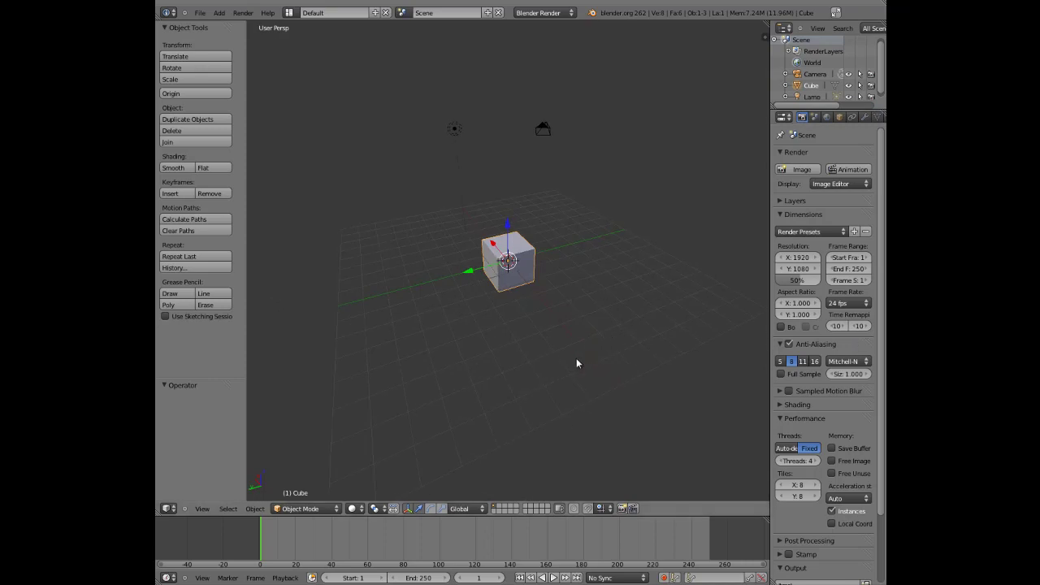
scroll(585, 365, "up", 5)
scroll(581, 359, "down", 4)
scroll(585, 356, "up", 3)
scroll(581, 366, "down", 8)
scroll(581, 365, "up", 8)
scroll(581, 364, "down", 4)
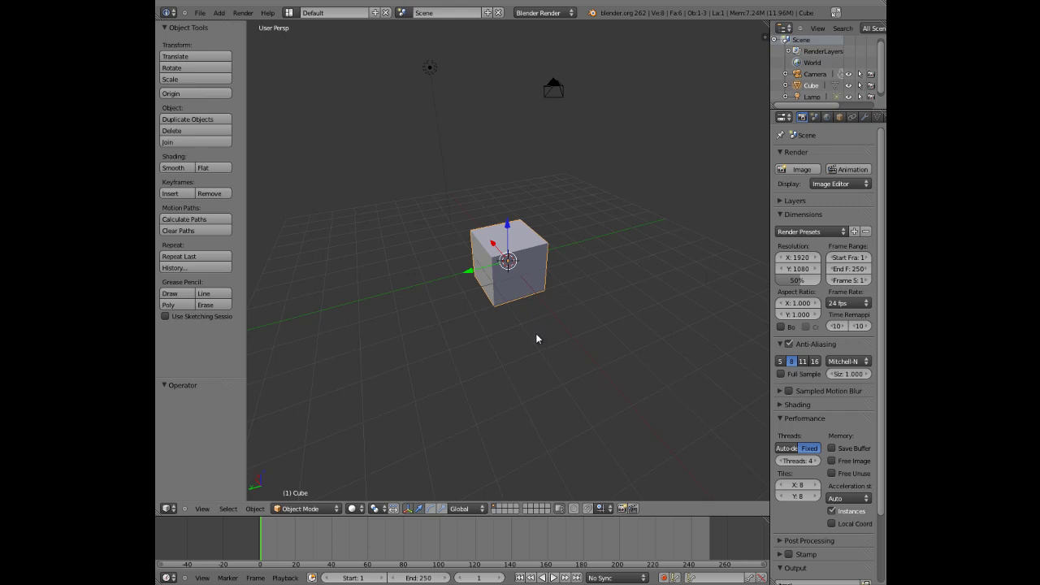
mouse_move(536, 339)
middle_mouse_down()
mouse_move(647, 339)
mouse_move(513, 350)
mouse_move(428, 332)
mouse_move(636, 323)
mouse_move(636, 346)
mouse_move(446, 341)
mouse_move(596, 323)
mouse_move(432, 338)
mouse_move(567, 327)
mouse_move(536, 342)
middle_mouse_up()
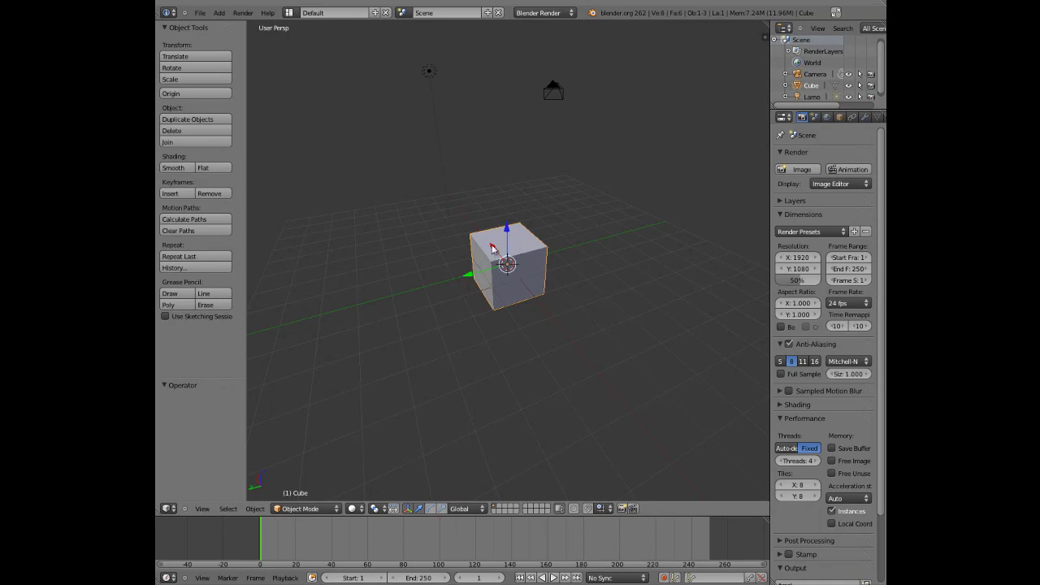
- Move the cube about 2 units along Y, -3.1 along X and -1.4 along Z with the manipulator, and clear its location
middle_click_drag(446, 290, 602, 292)
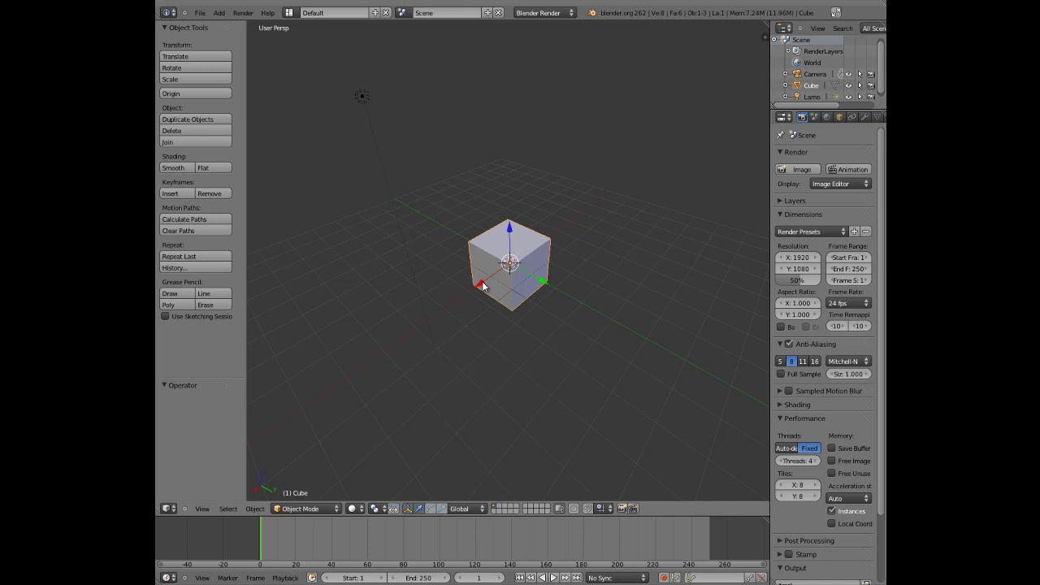
left_click_drag(541, 283, 593, 298)
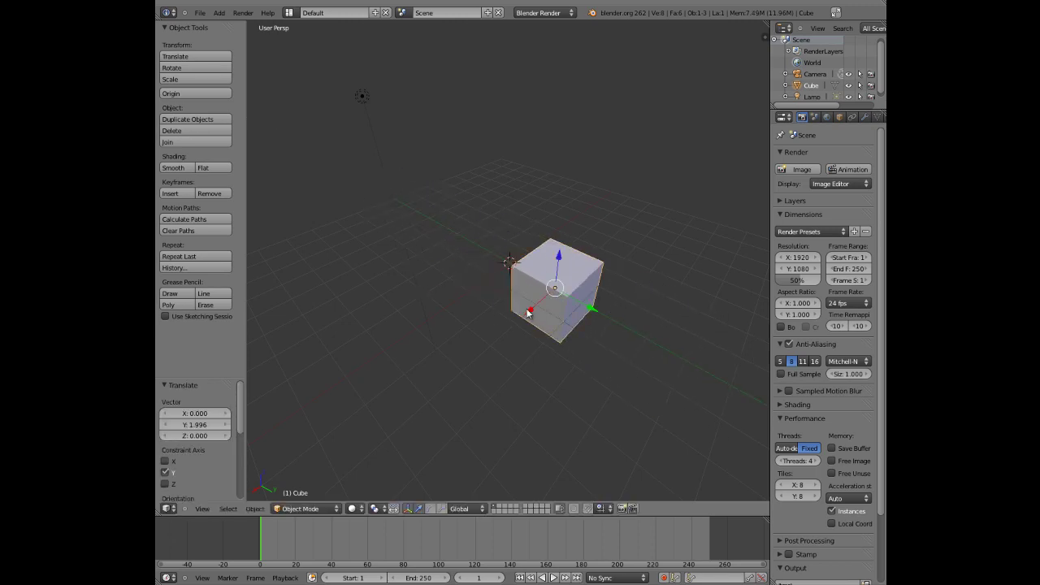
left_click_drag(529, 314, 573, 271)
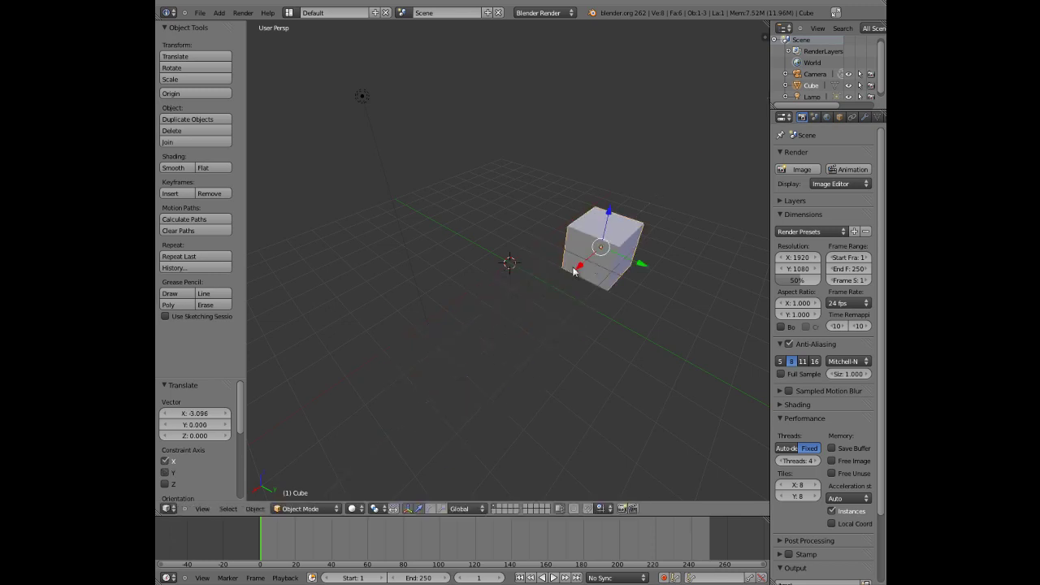
left_click_drag(610, 213, 607, 299)
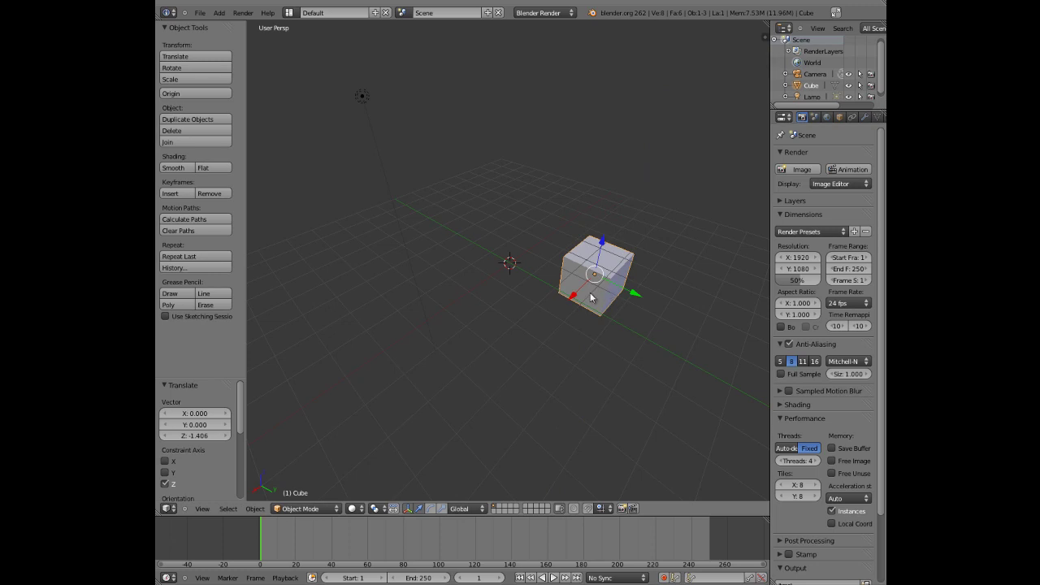
key("alt+g")
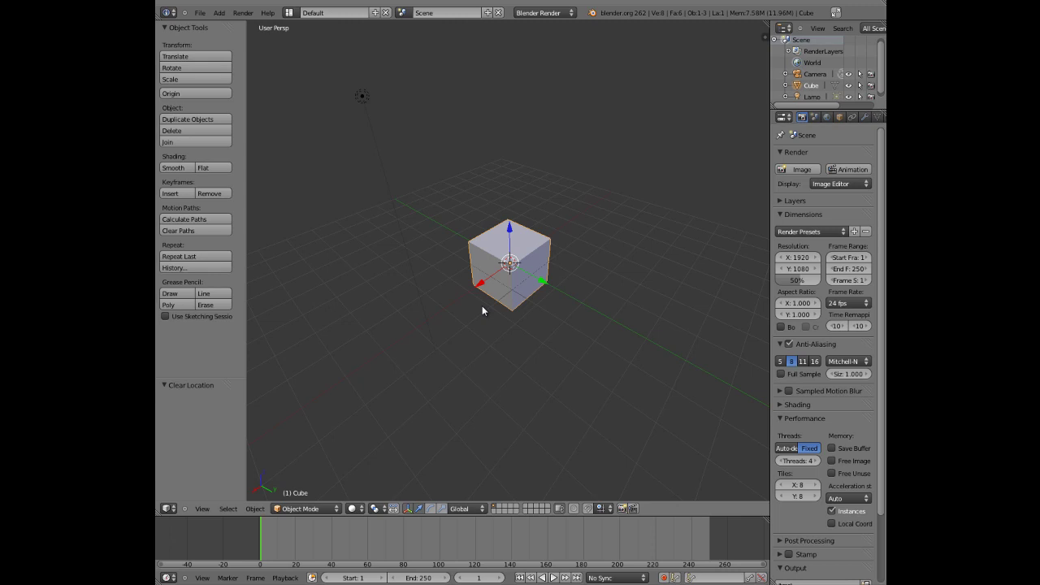
- Try moving the cube freely and constrained to the global X, Y and Z axes, and cancel the move
key("g")
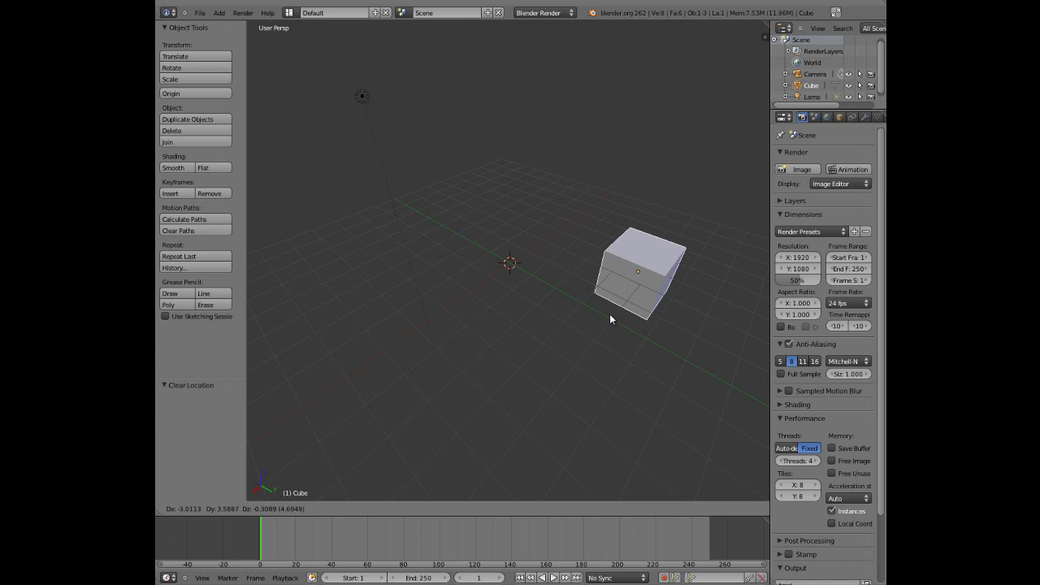
key("x")
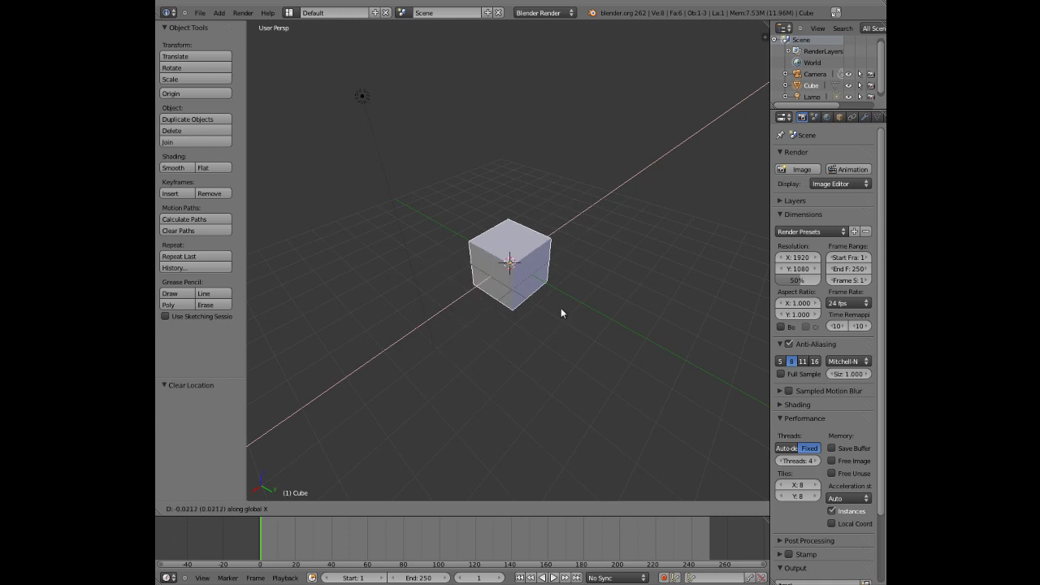
key("y")
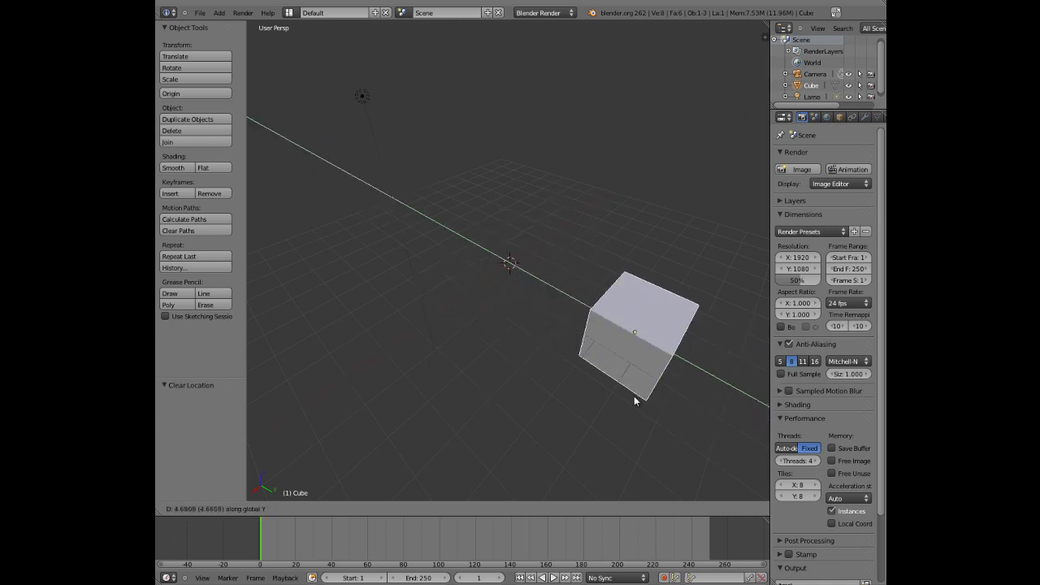
key("z")
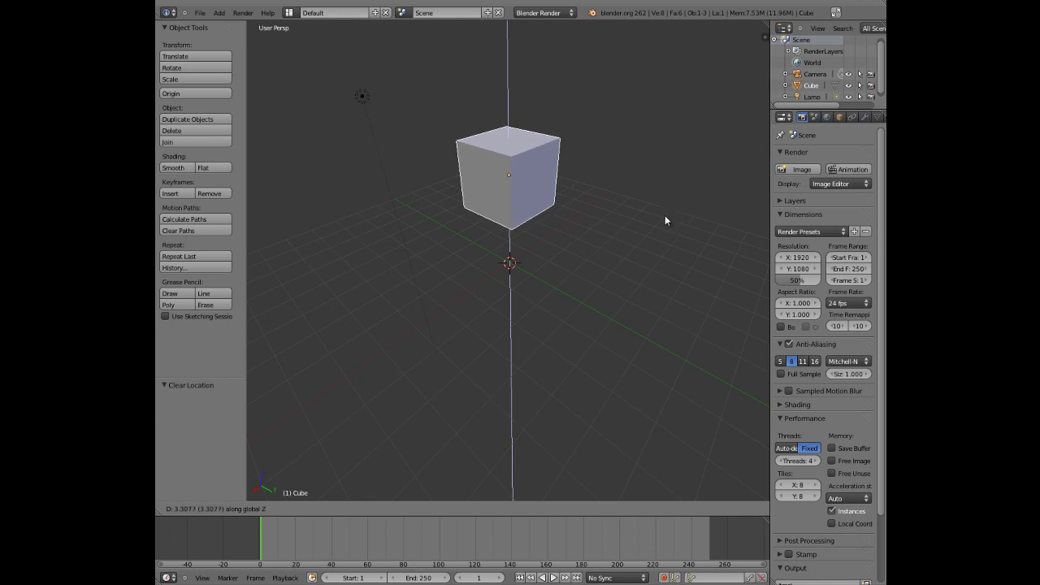
key("Escape")
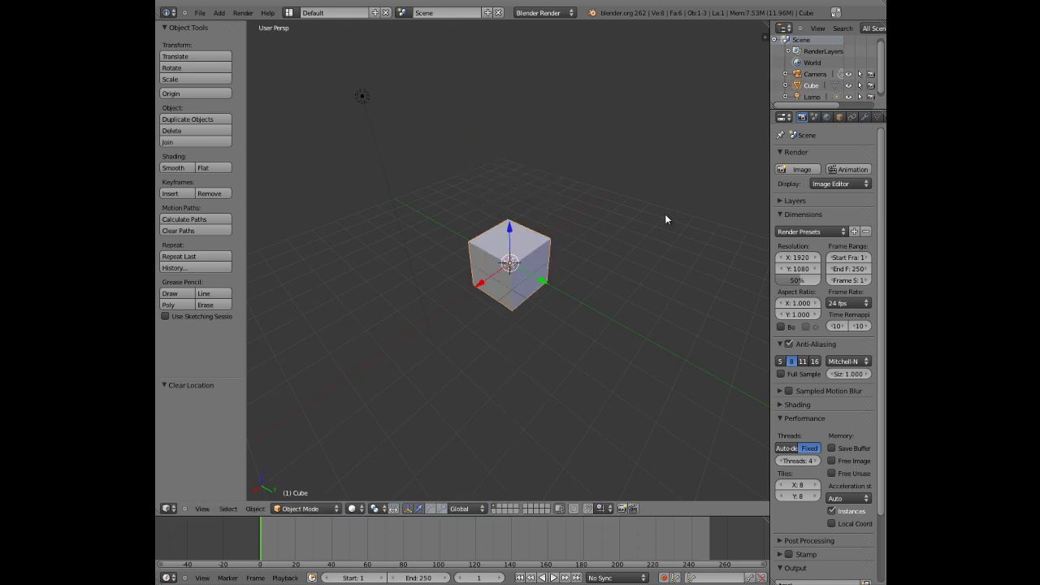
- Rotate the cube with the rotation manipulator about X, Y and Z, clear its rotation, and repeat with an unconstrained rotation
middle_click_drag(387, 348, 346, 348)
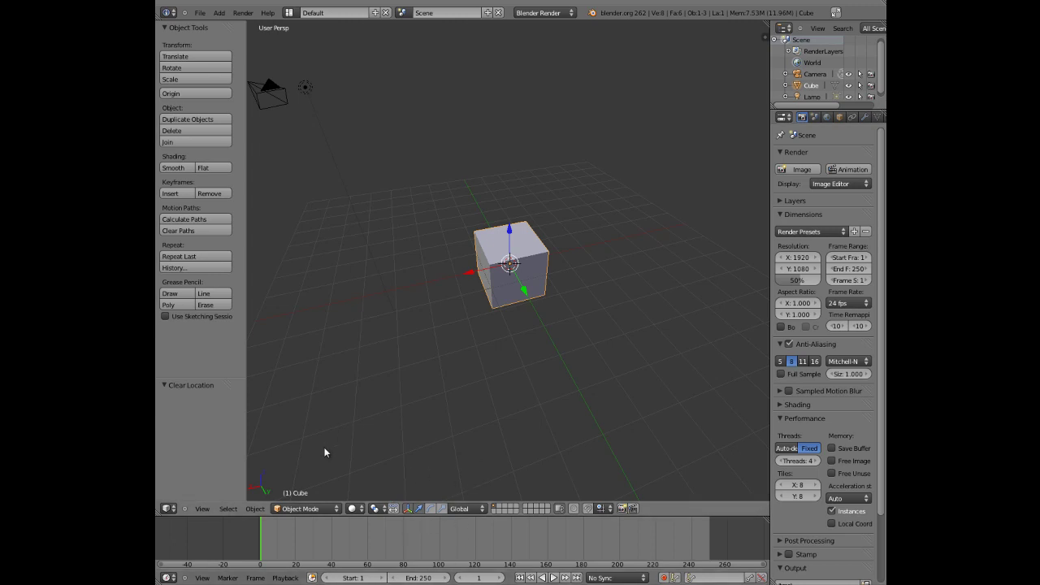
left_click(432, 509)
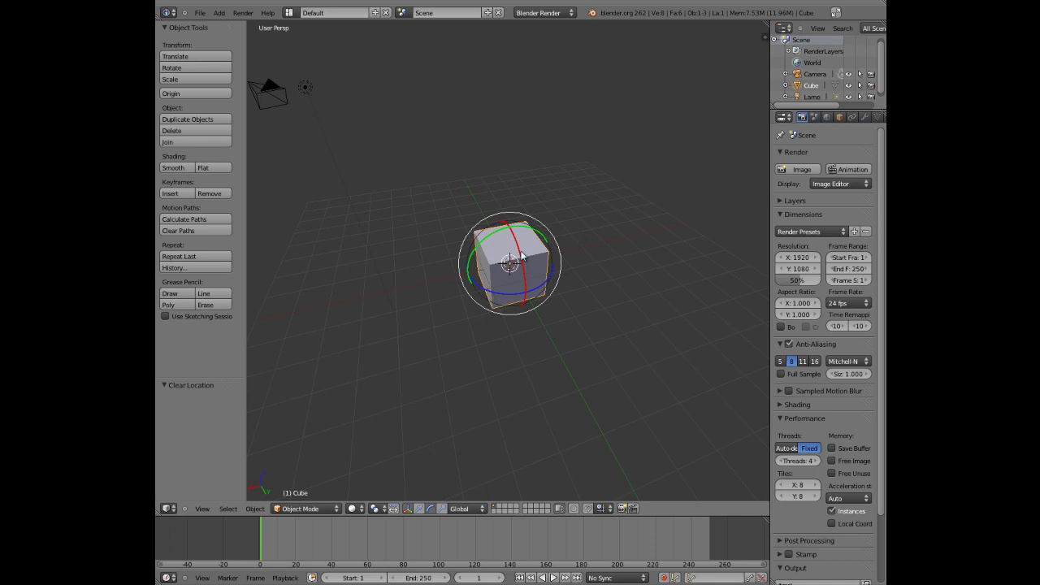
left_click_drag(518, 248, 513, 131)
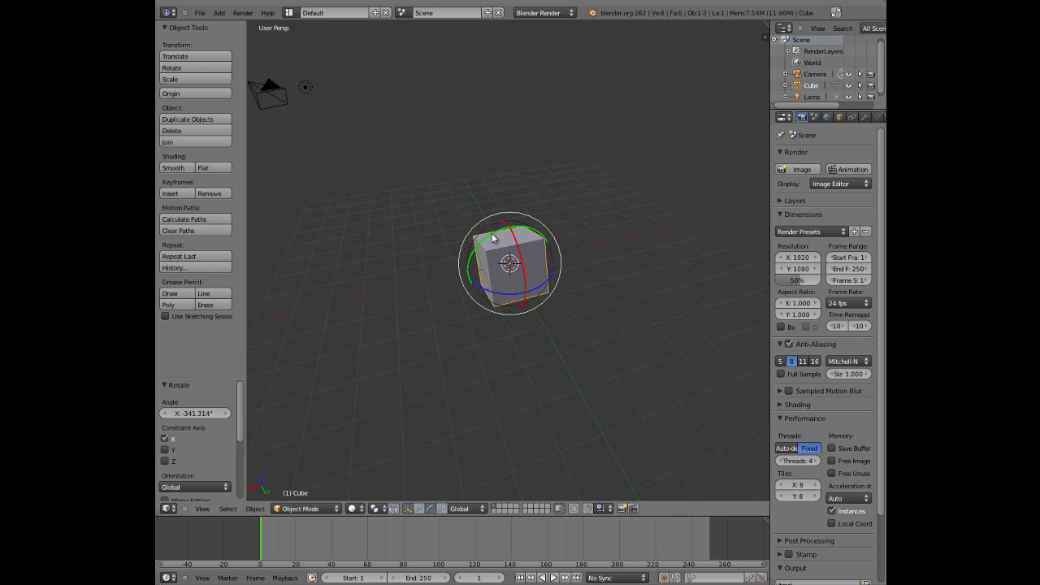
mouse_move(491, 236)
left_mouse_down()
mouse_move(482, 338)
mouse_move(583, 306)
mouse_move(451, 243)
mouse_move(545, 329)
mouse_move(513, 205)
mouse_move(487, 299)
mouse_move(477, 219)
mouse_move(483, 236)
left_mouse_up()
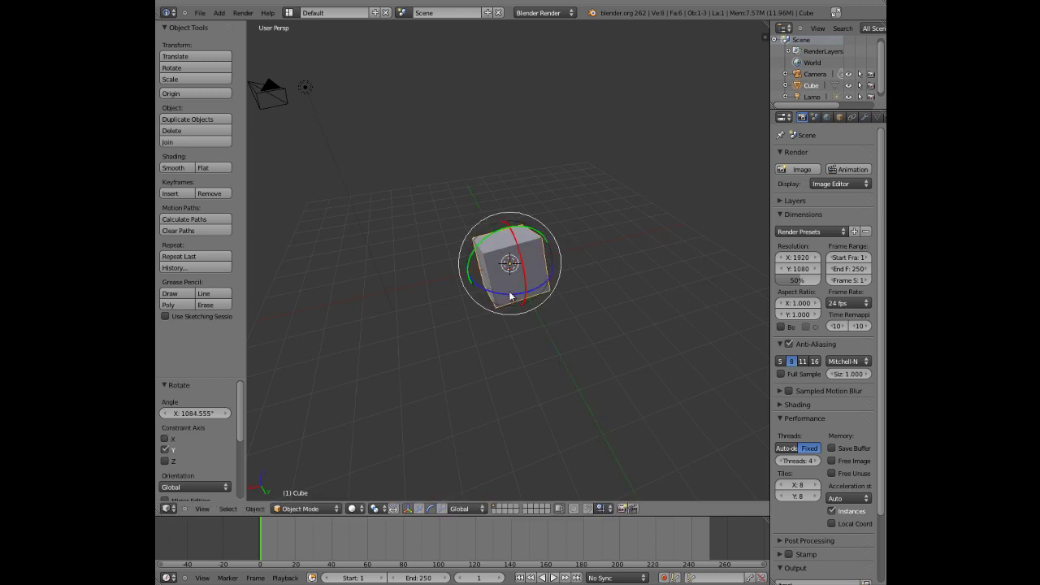
left_click_drag(510, 296, 444, 326)
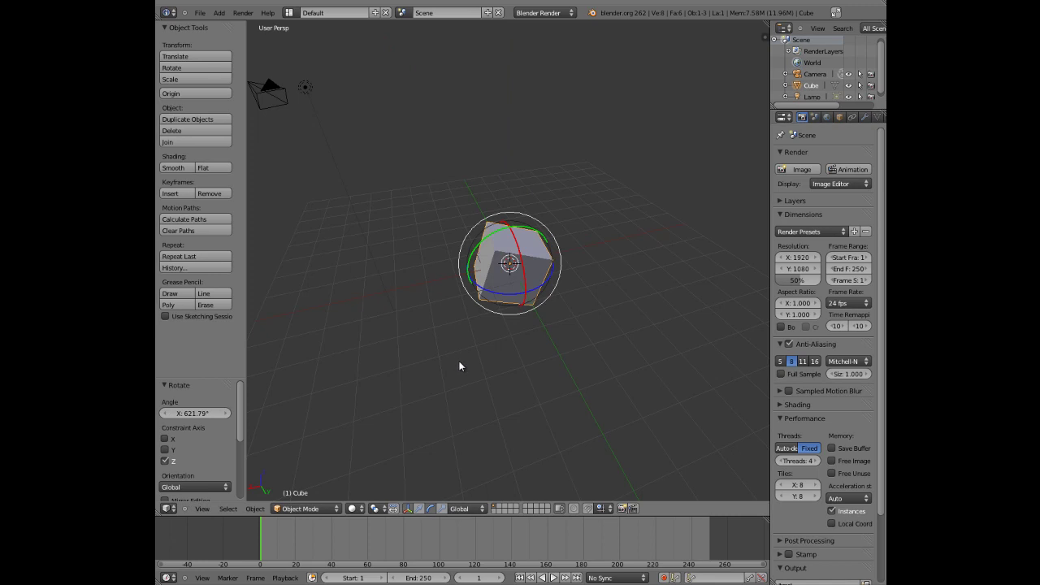
key("alt+r")
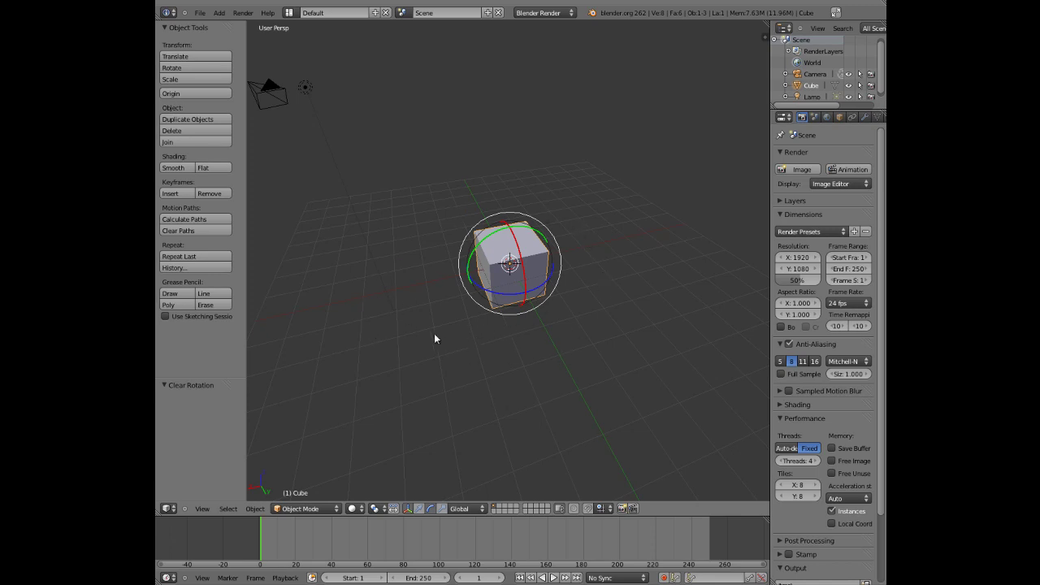
left_click_drag(524, 312, 521, 288)
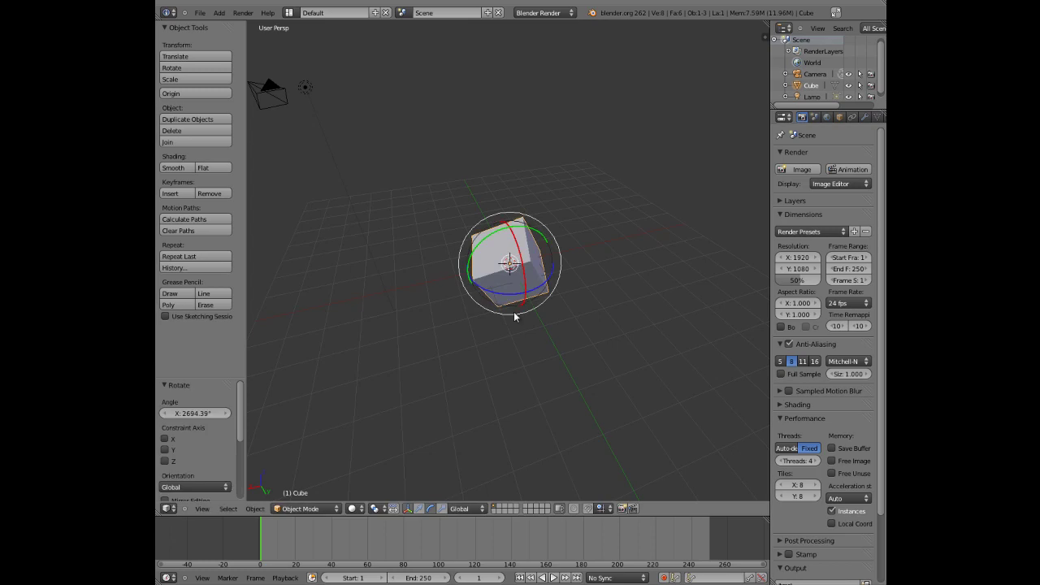
key("alt+r")
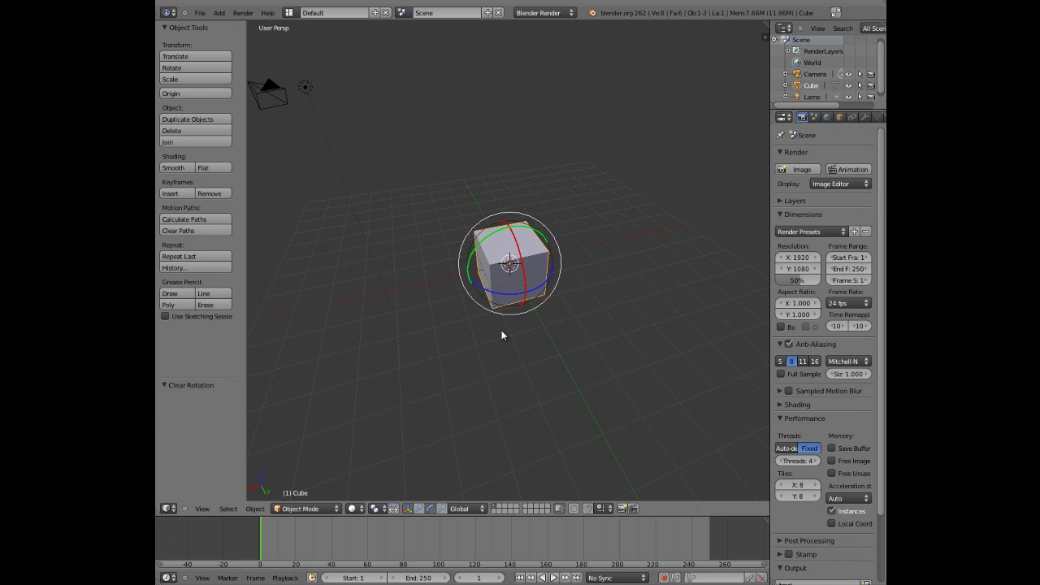
- Try rotating the cube freely and about the global X, Y and Z axes, and cancel the rotation
key("r")
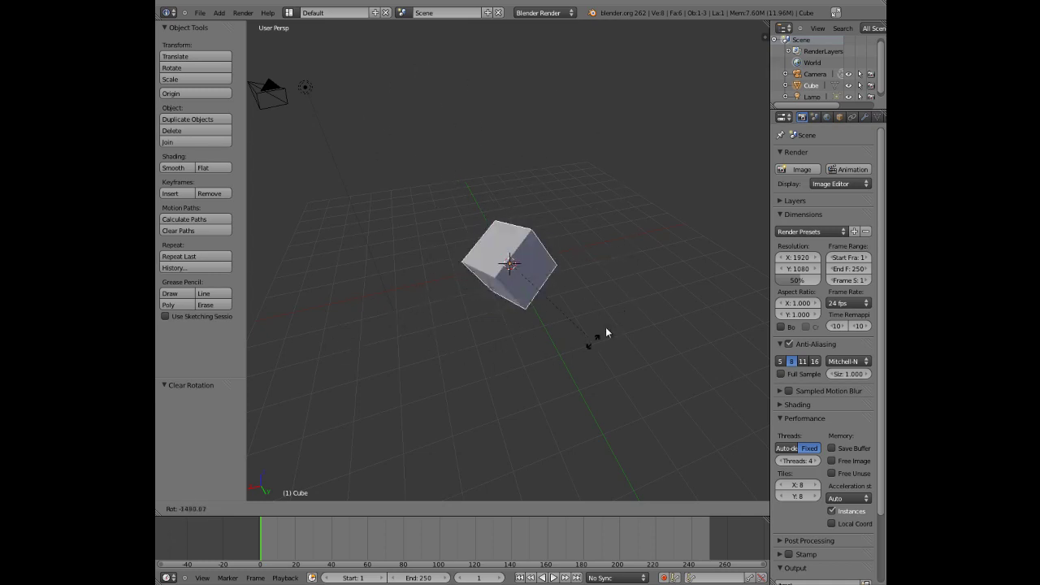
key("x")
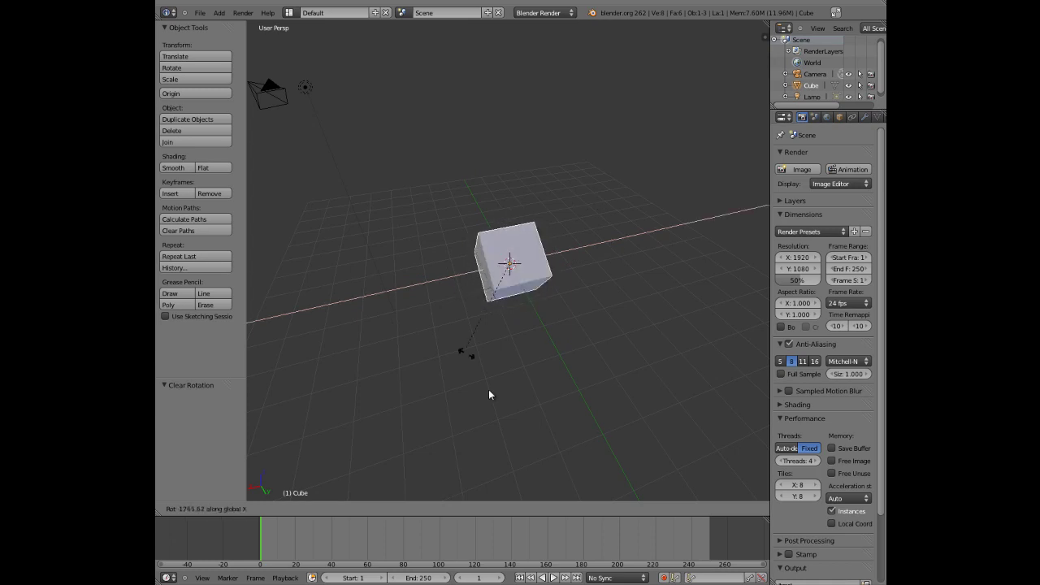
key("y")
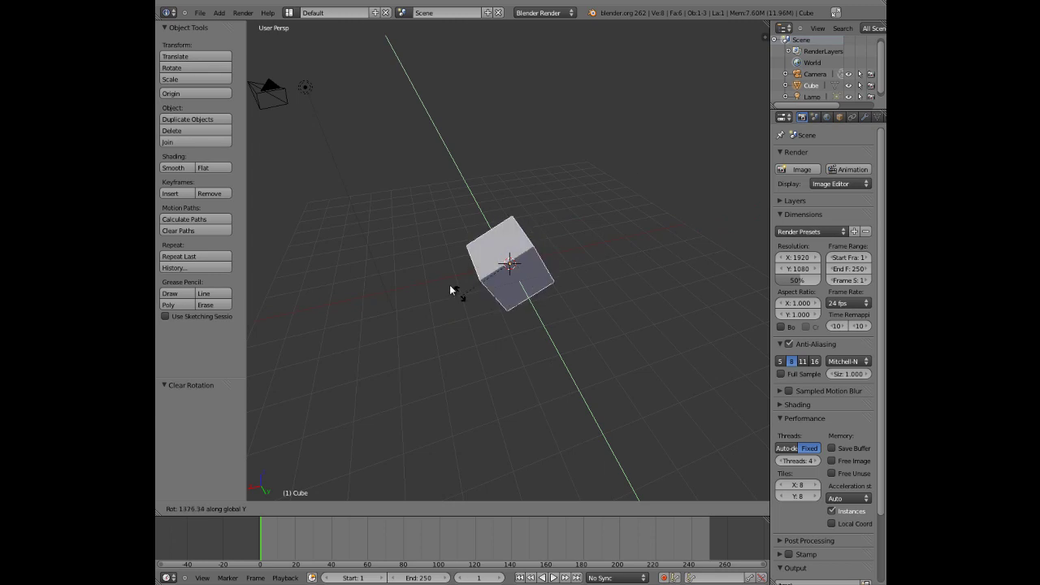
key("z")
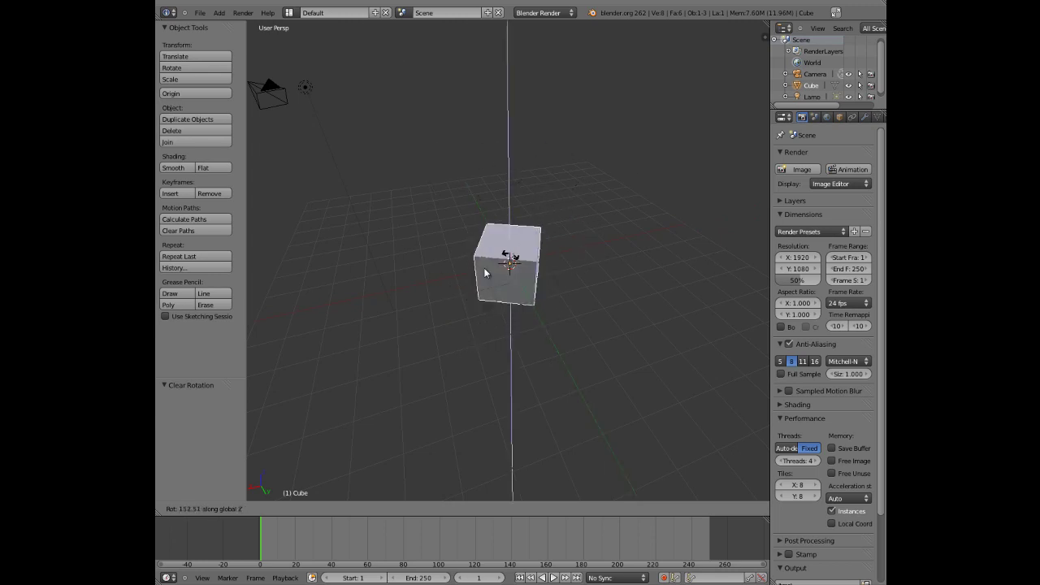
key("Escape")
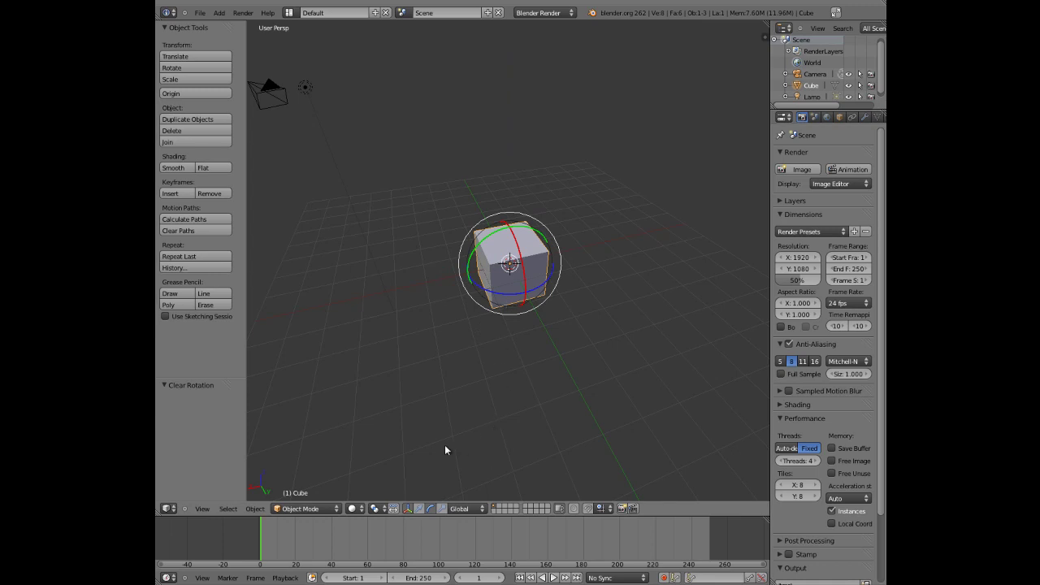
- Use the scale manipulator to narrow the cube along X and Y and stretch it about 3.09 times along Z, and clear its scale
left_click(442, 509)
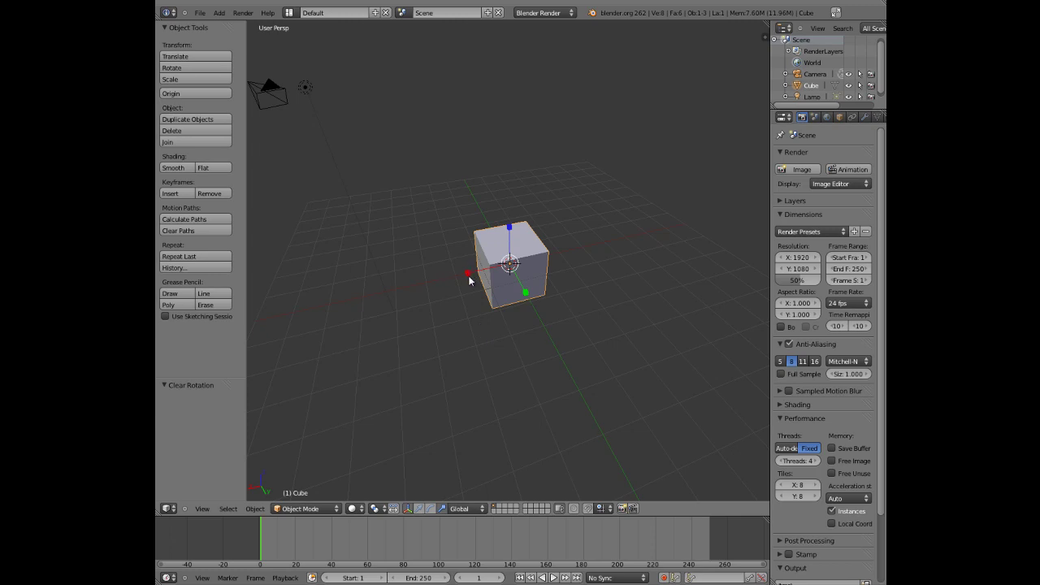
mouse_move(469, 280)
left_mouse_down()
mouse_move(447, 272)
mouse_move(387, 290)
mouse_move(399, 301)
mouse_move(487, 281)
mouse_move(493, 269)
mouse_move(357, 281)
mouse_move(497, 252)
mouse_move(439, 273)
mouse_move(476, 273)
mouse_move(397, 280)
mouse_move(476, 274)
left_mouse_up()
left_click_drag(532, 297, 528, 272)
left_click_drag(509, 229, 540, 148)
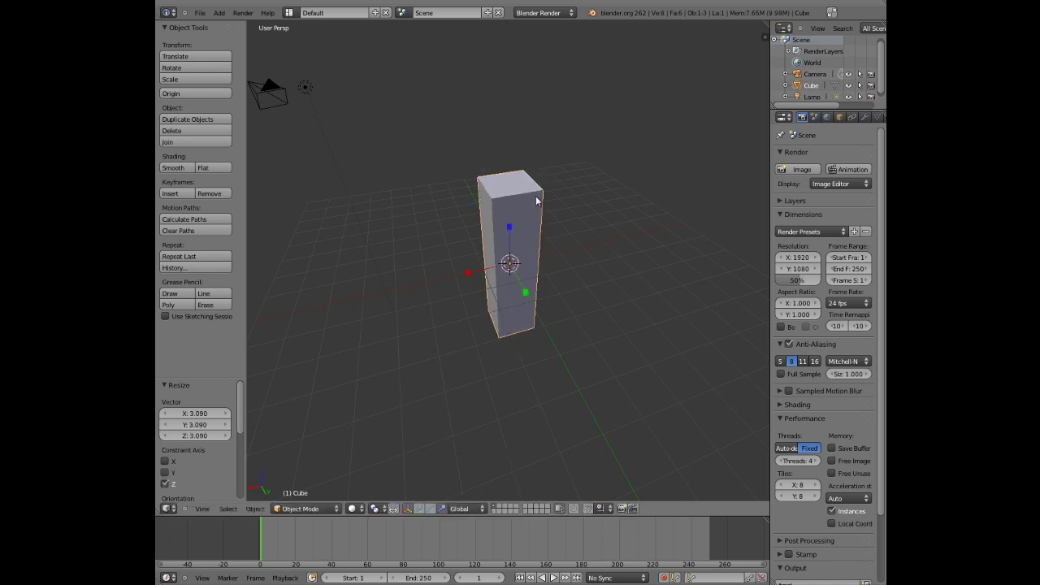
key("alt+s")
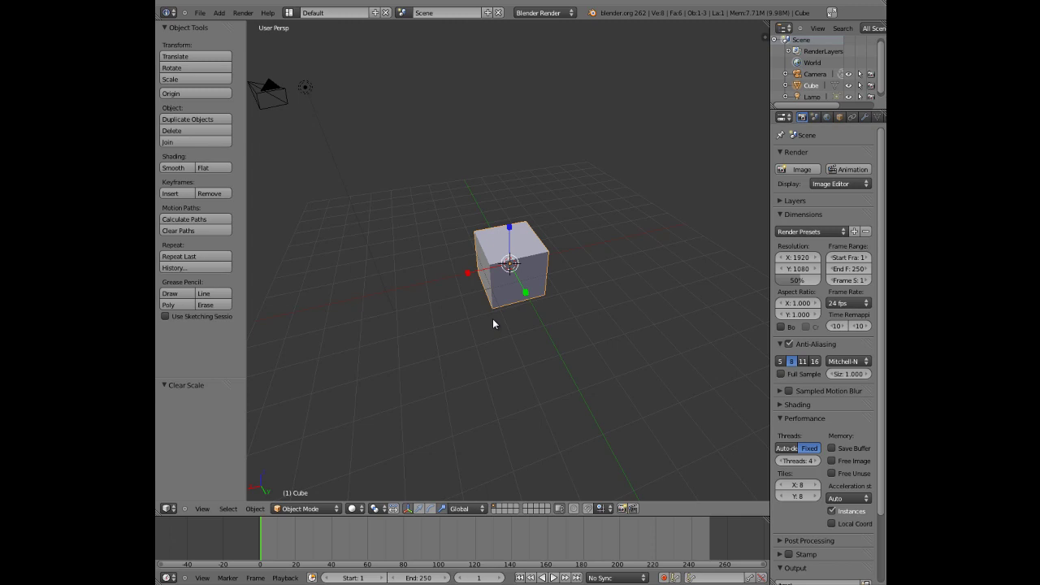
- Scale the cube freely and along global X and Y, apply about 0.721 along Z, and clear its scale
key("s")
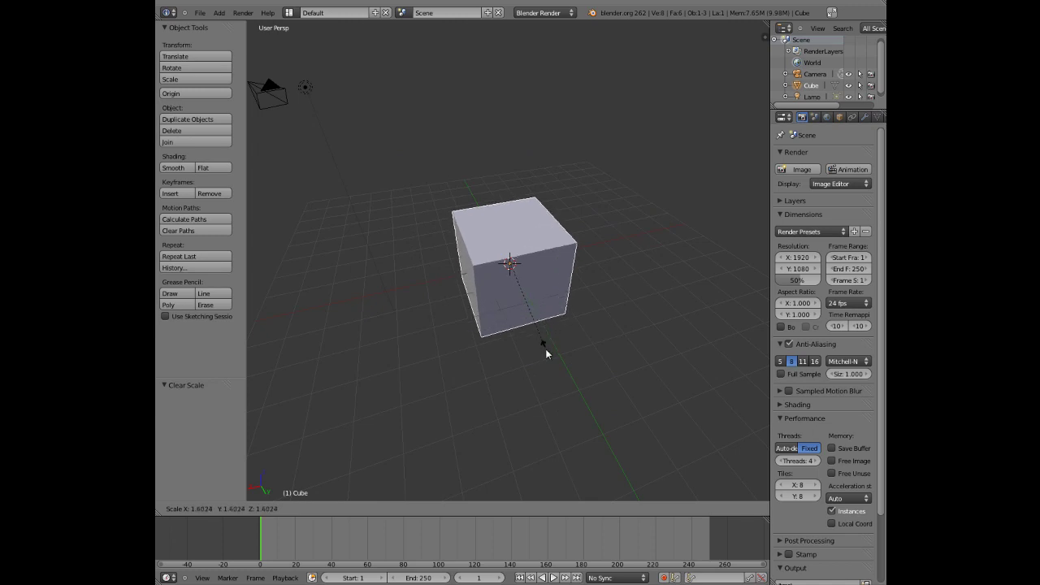
key("x")
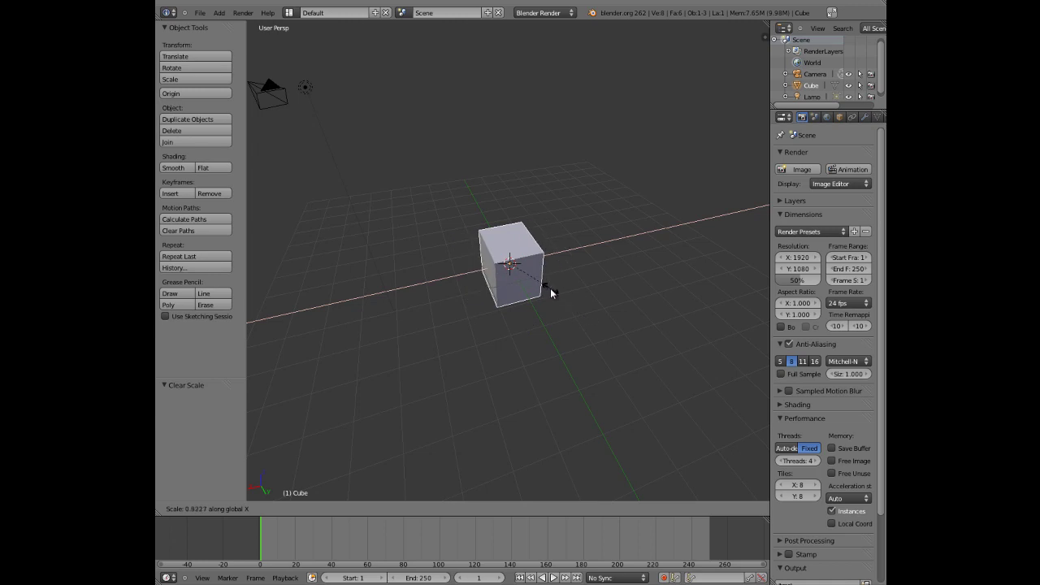
key("y")
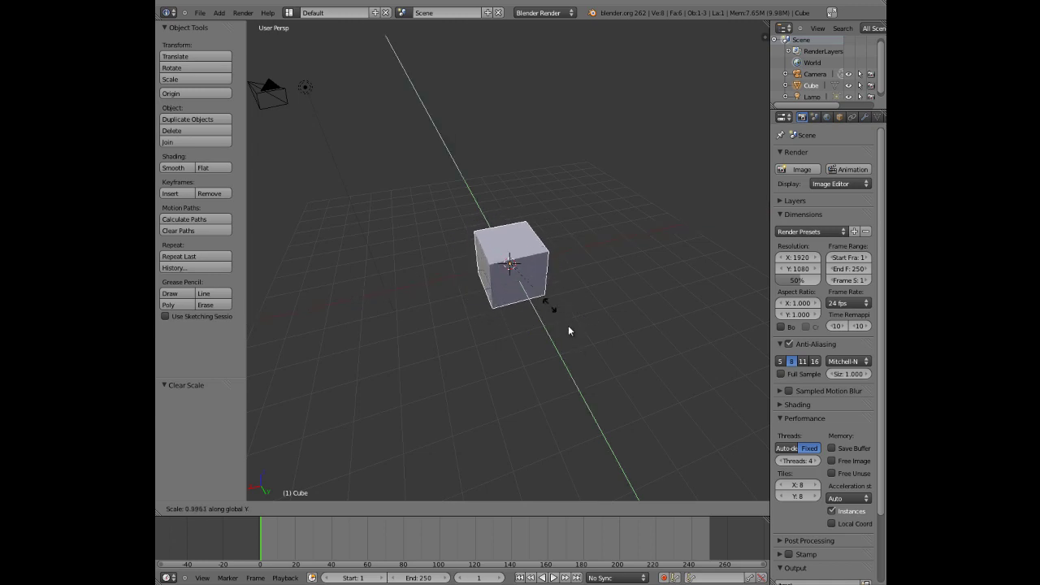
key("z")
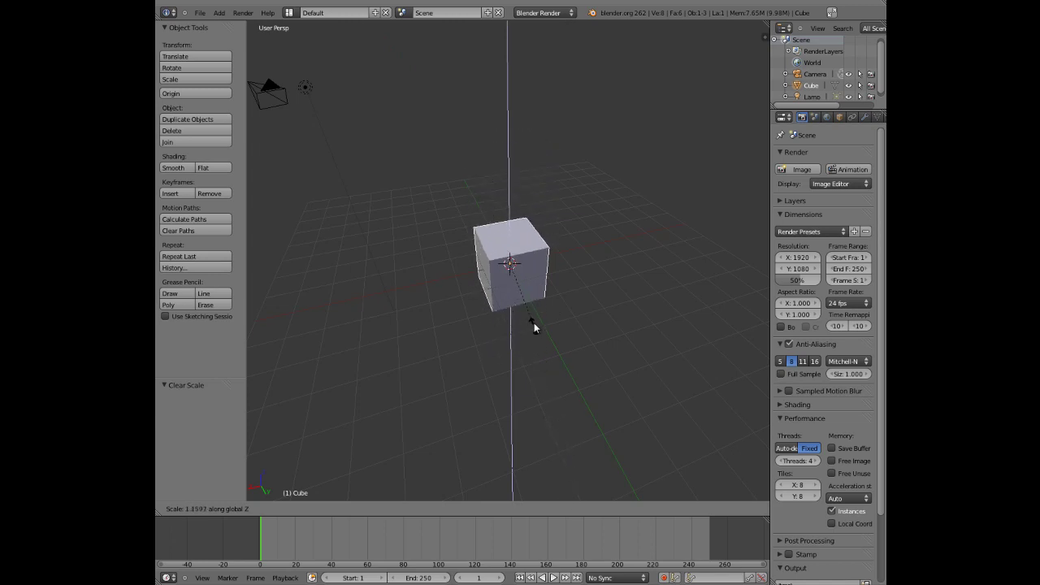
left_click(526, 307)
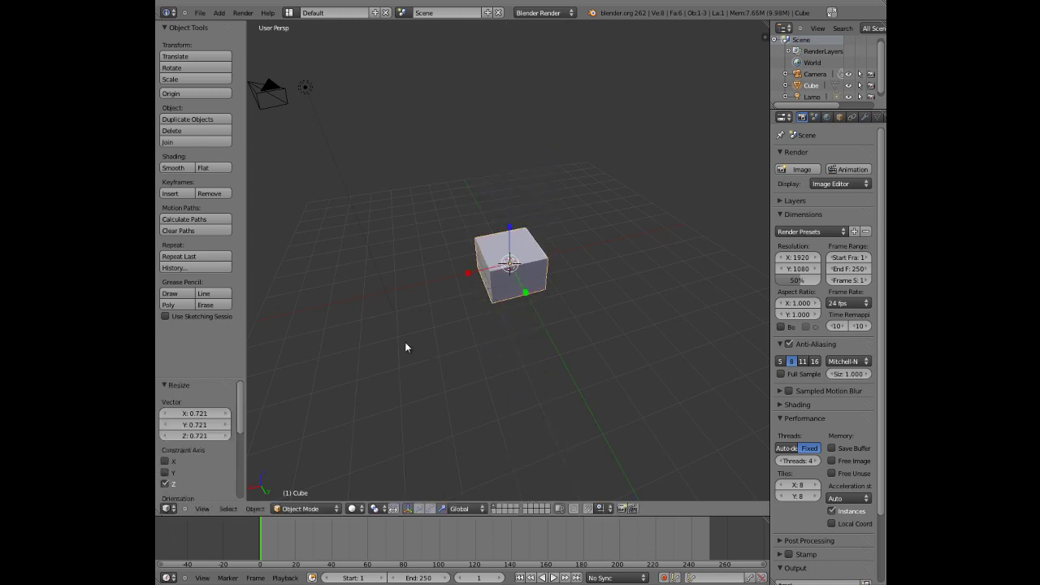
key("alt+s")
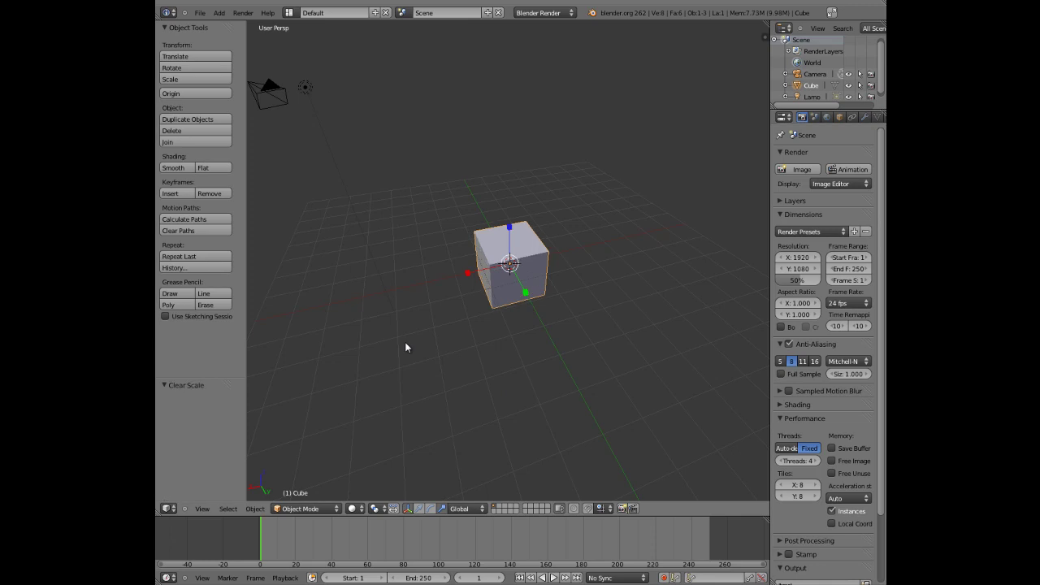
- Hide the transform manipulator and move the cube about 2.84 units along the global X axis
left_click(419, 508)
left_click(410, 509)
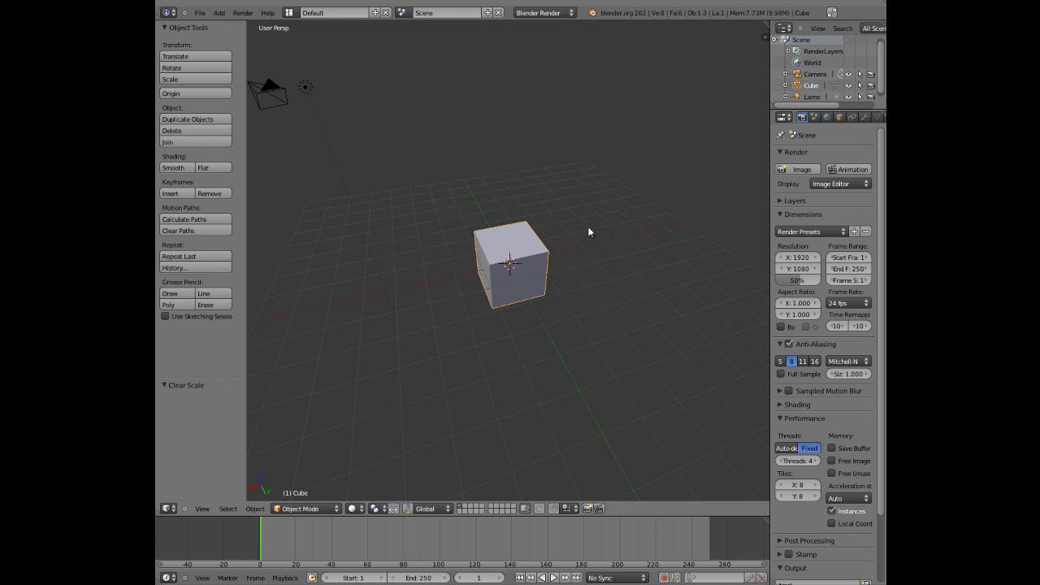
key("g")
key("x")
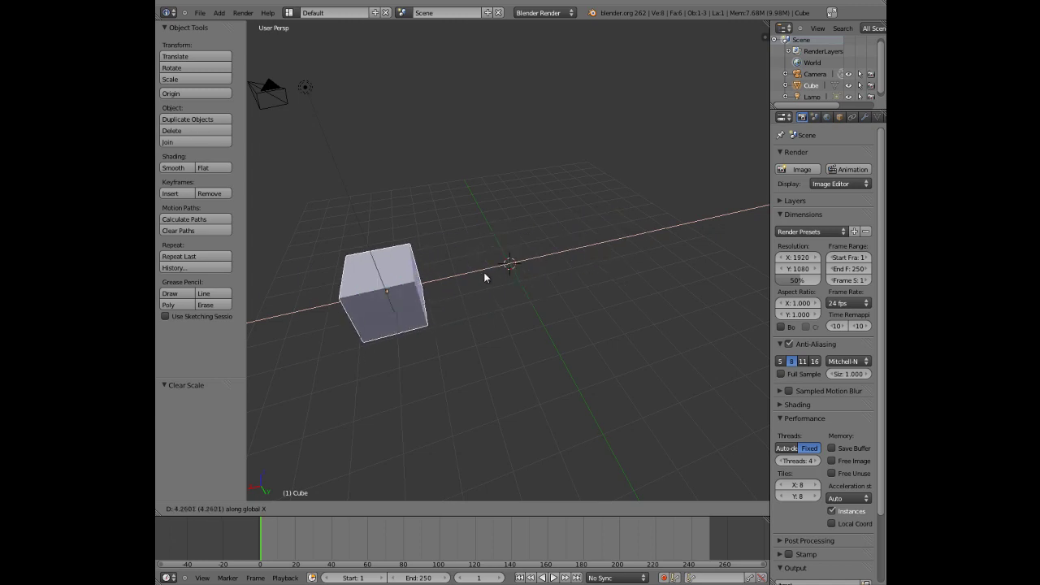
left_click(517, 305)
- Scale the cube about 3.52 times along global Z and rotate it about -414.46° around global Y
key("s")
key("z")
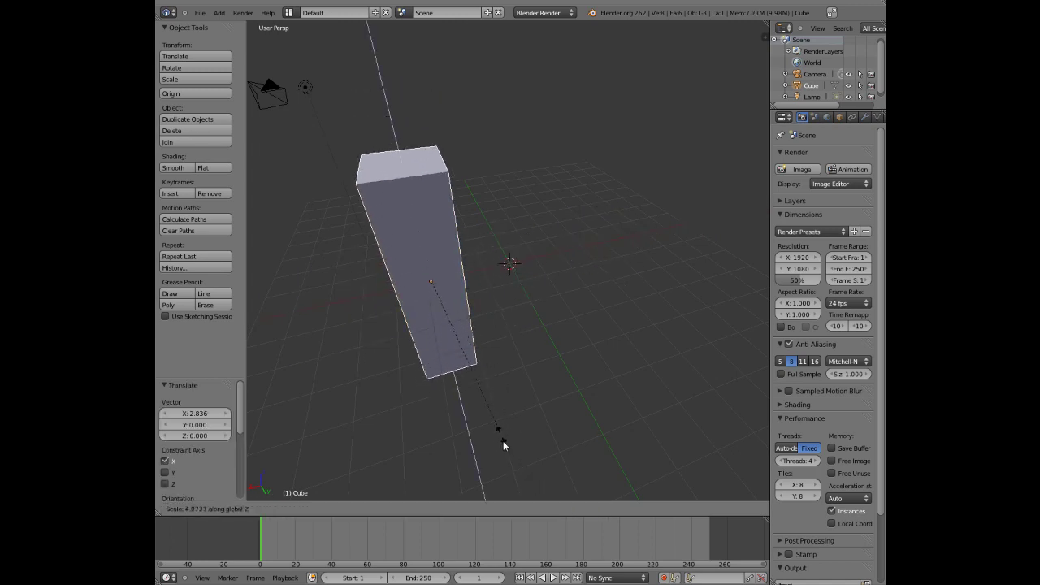
left_click(485, 415)
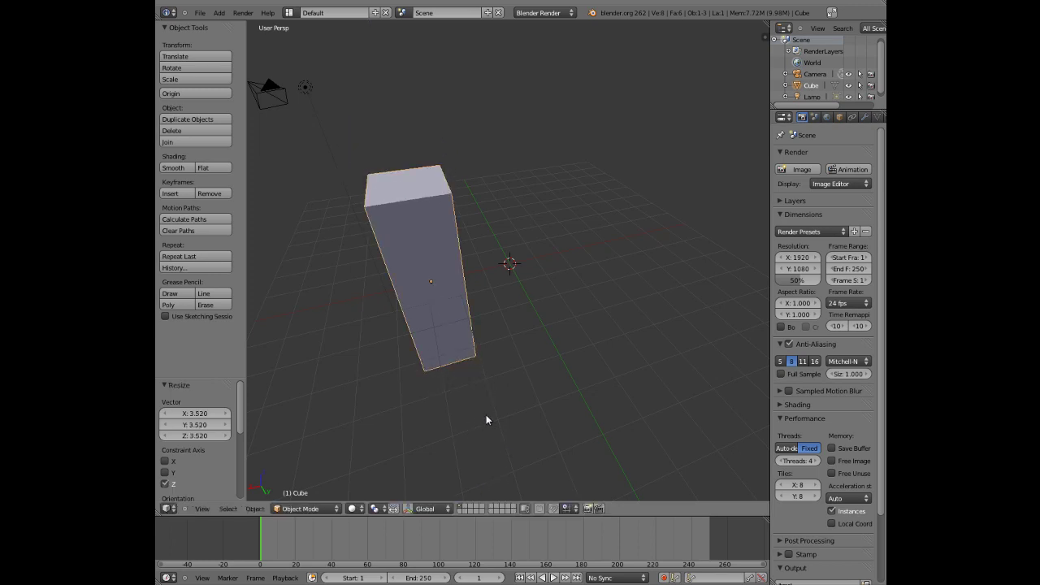
key("r")
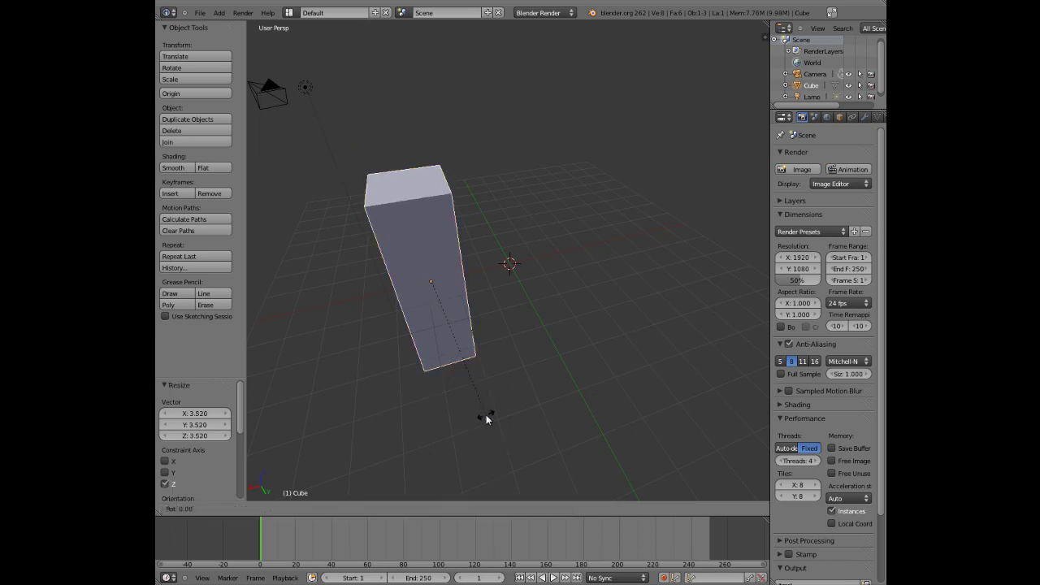
key("y")
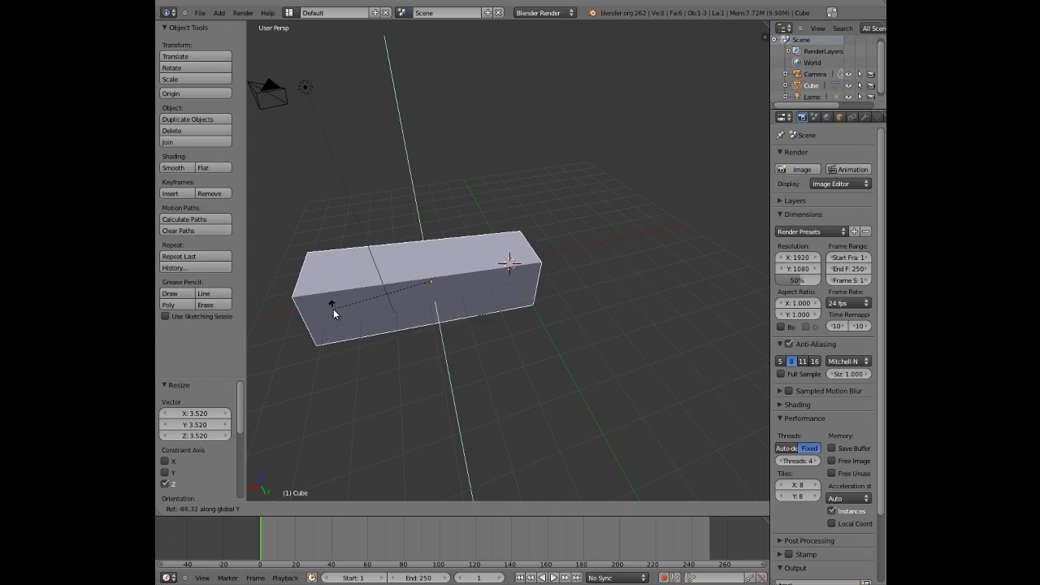
left_click(406, 322)
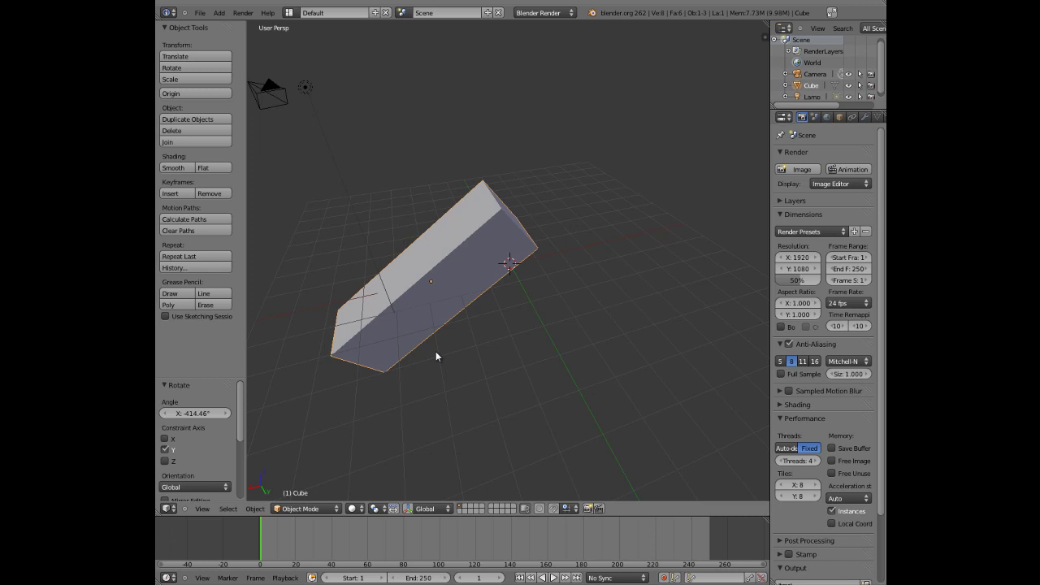
- Reload the start-up file and scale the default cube about 1.109 times along the global Z axis
key("ctrl+n")
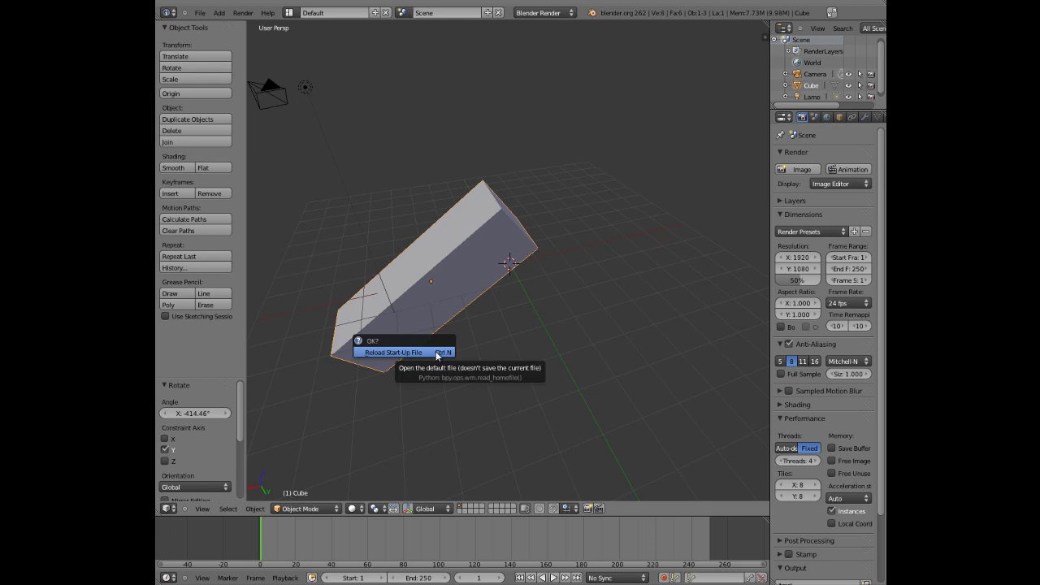
left_click(435, 353)
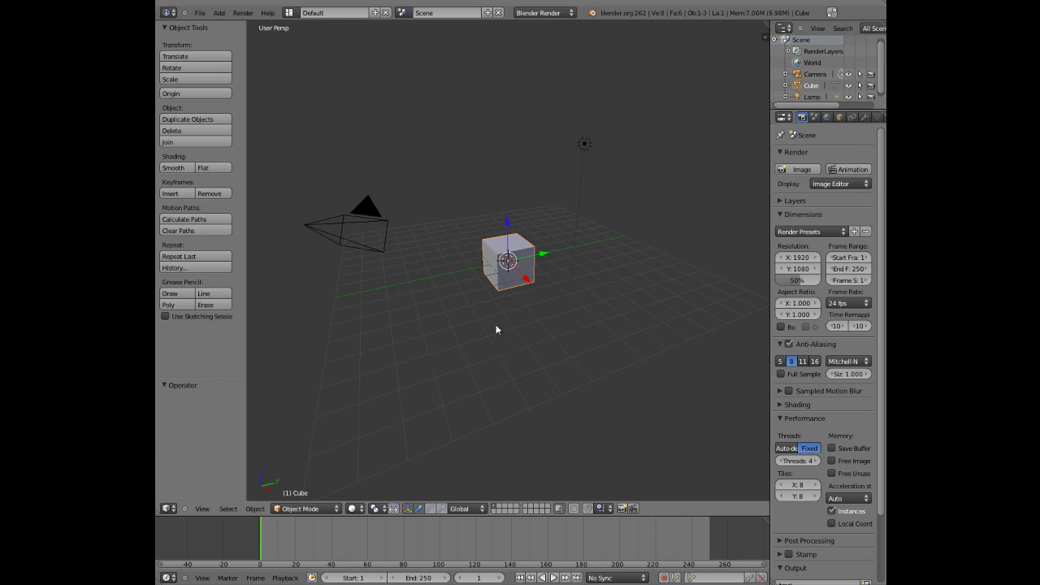
key("s")
key("z")
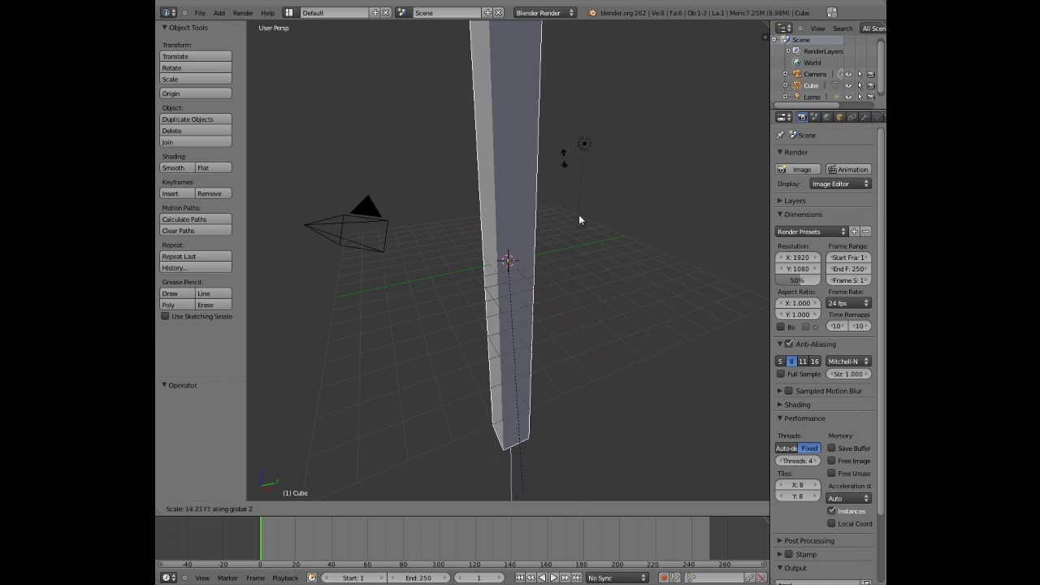
left_click(559, 302)
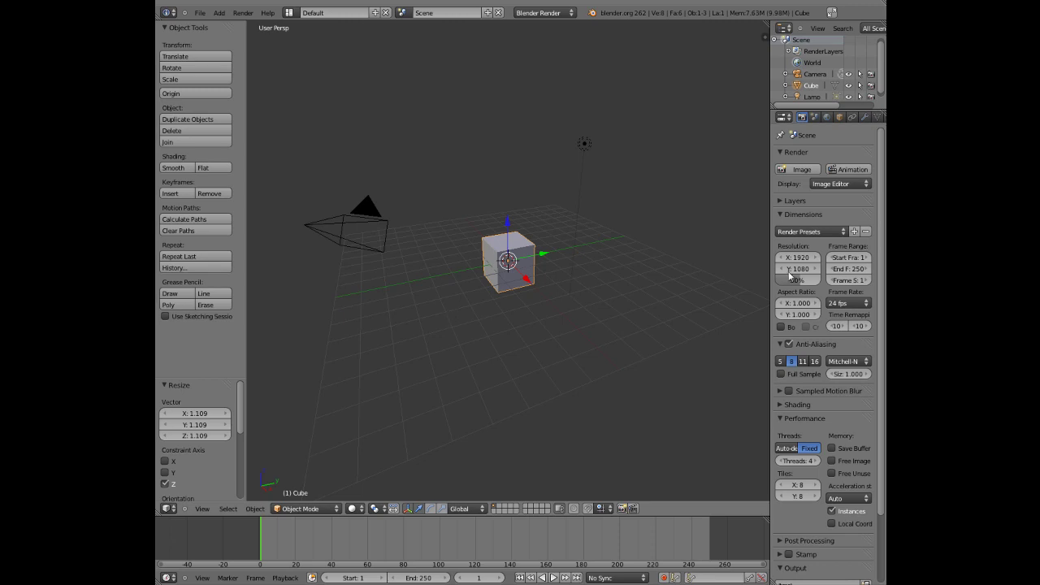
- Turn Continuous Grab off and back on in the input preferences, and close the preferences
key("ctrl+alt+u")
left_click_drag(551, 103, 512, 94)
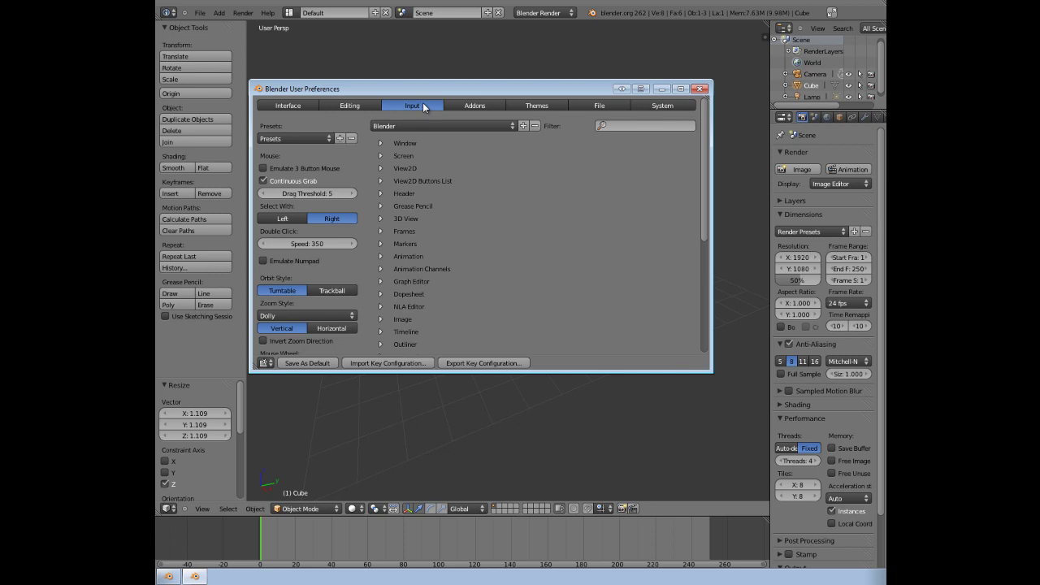
left_click(263, 180)
left_click(309, 181)
left_click(265, 182)
left_click(265, 179)
left_click(699, 89)
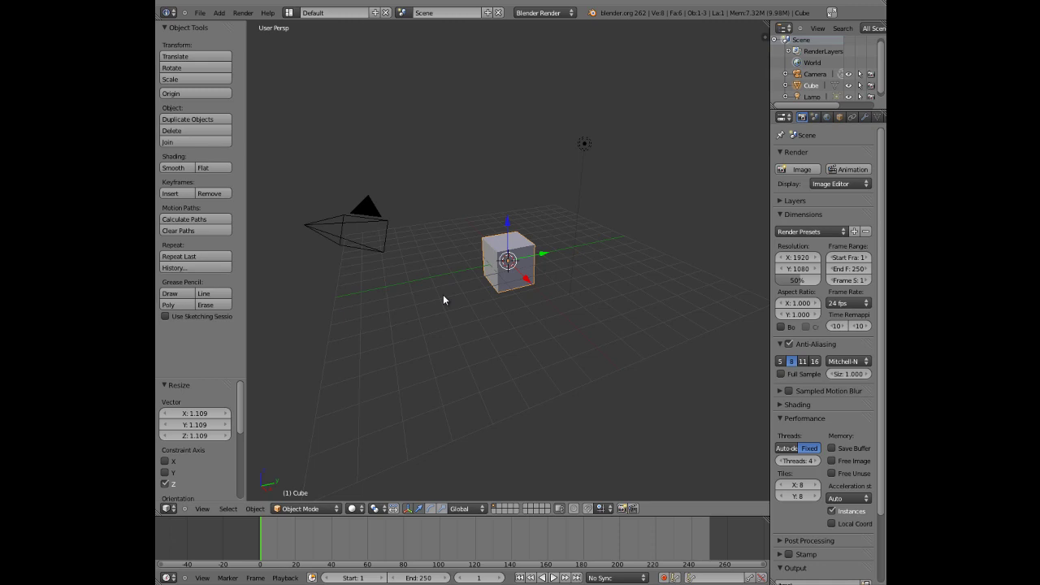
- Enter Edit Mode on the cube, clear the selection, and select only its top face in Face select mode
key("Tab")
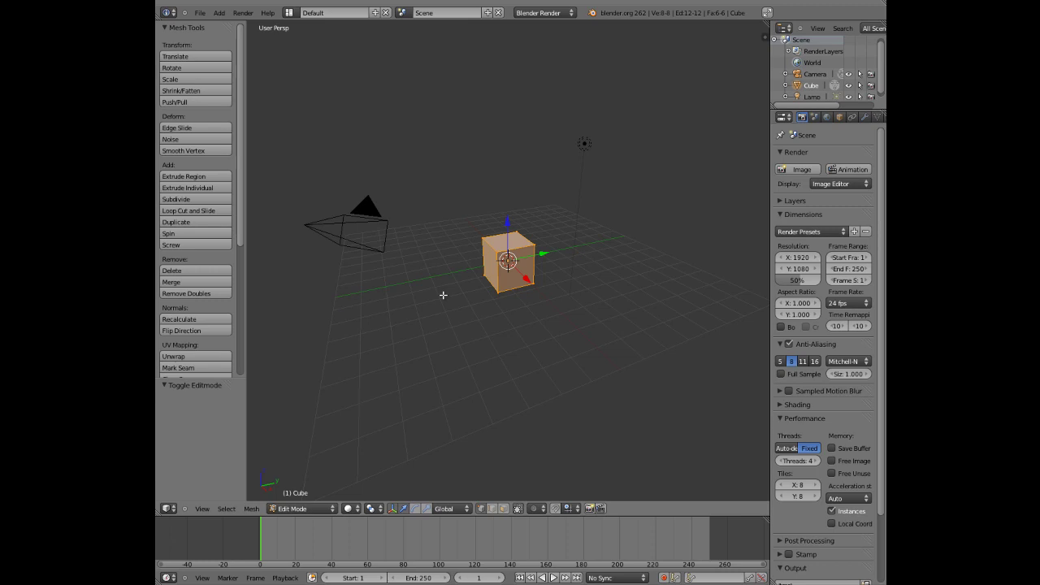
key("a")
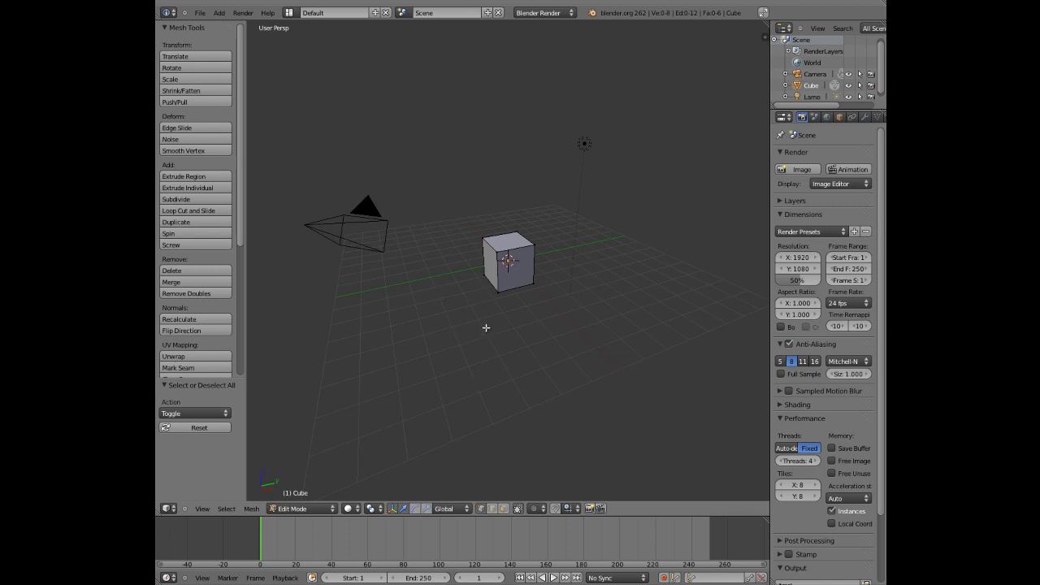
left_click(503, 509)
right_click(503, 245)
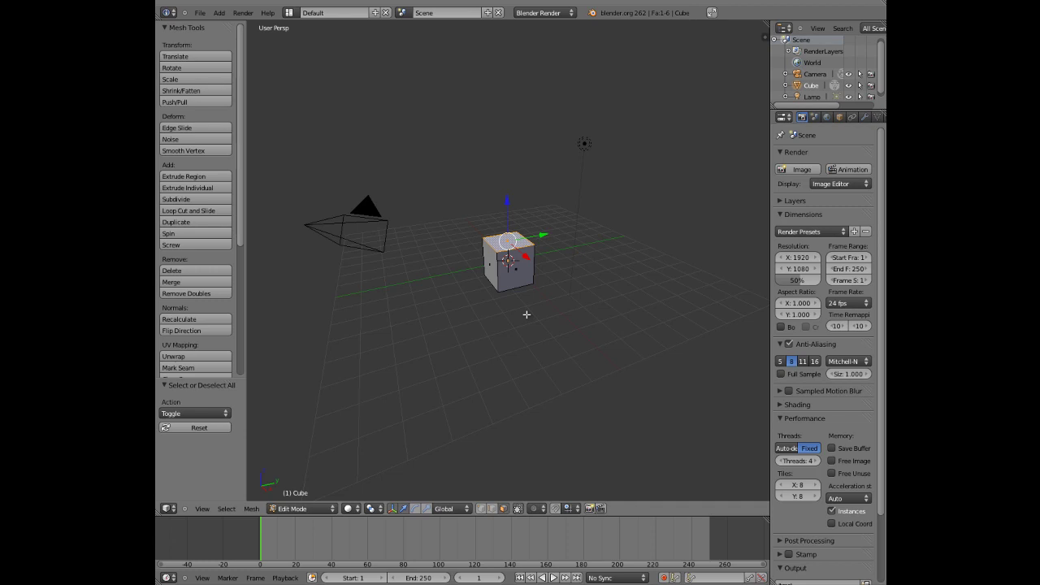
key("ctrl+Tab")
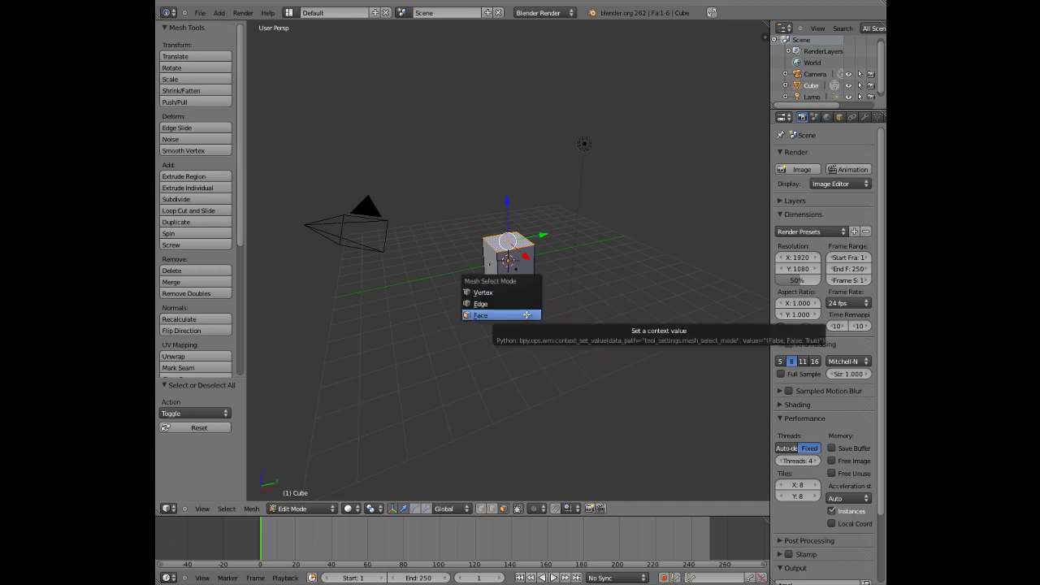
left_click(484, 315)
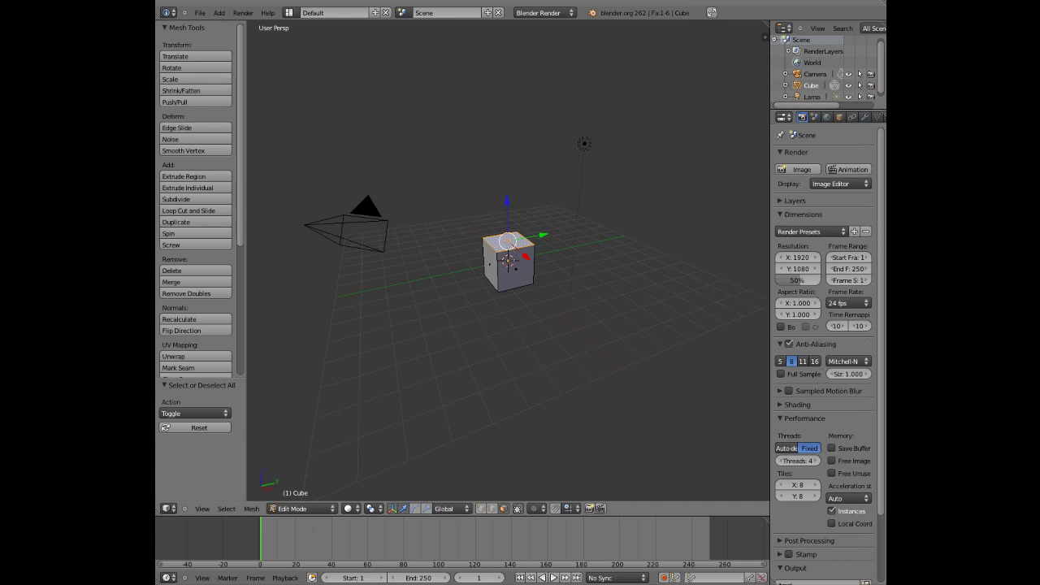
- Switch the Select With preference to Left and back to Right, and close the preferences
key("ctrl+alt+u")
left_click_drag(656, 113, 542, 146)
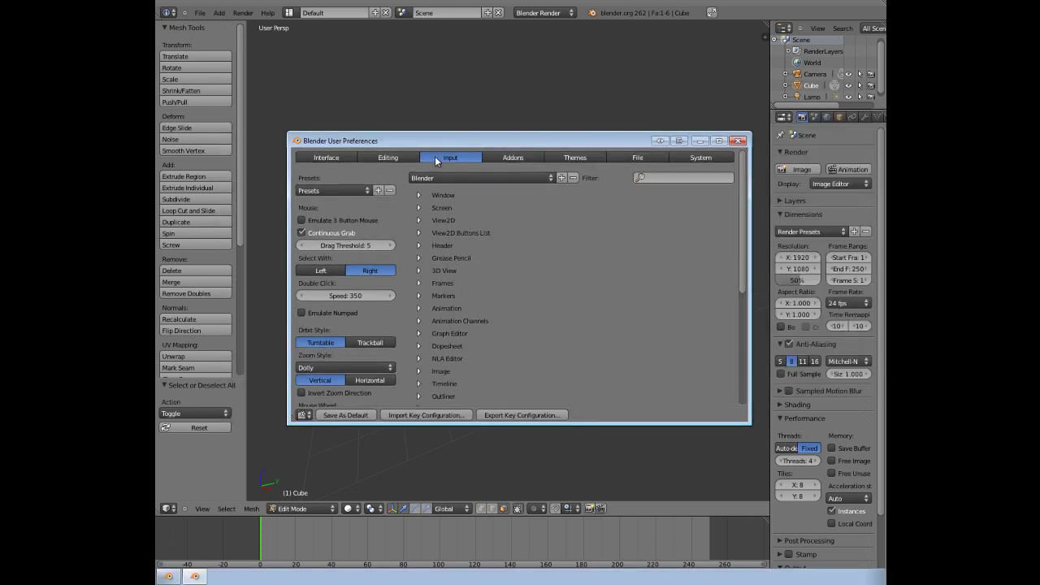
left_click(328, 270)
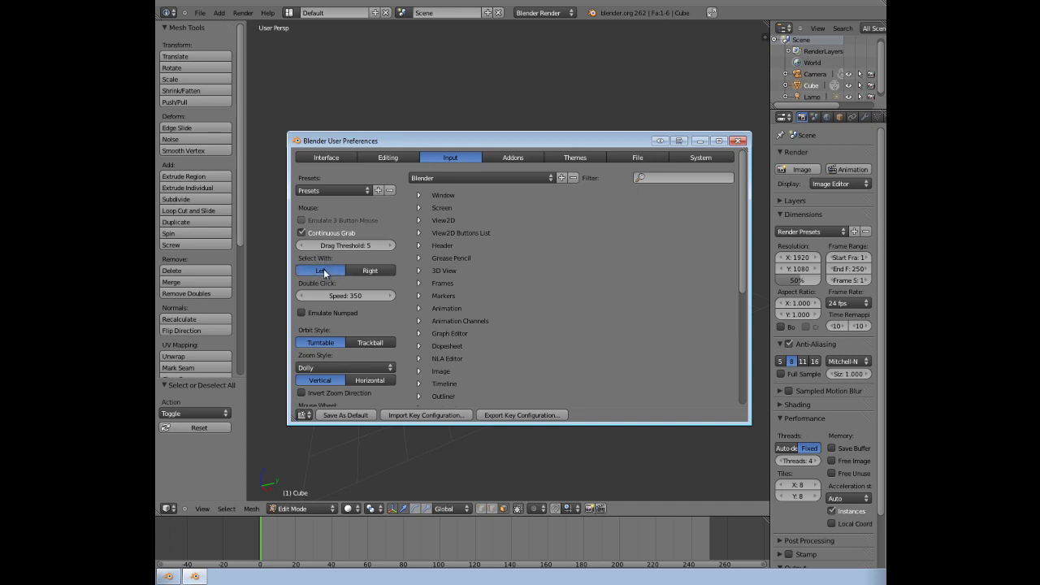
left_click(370, 270)
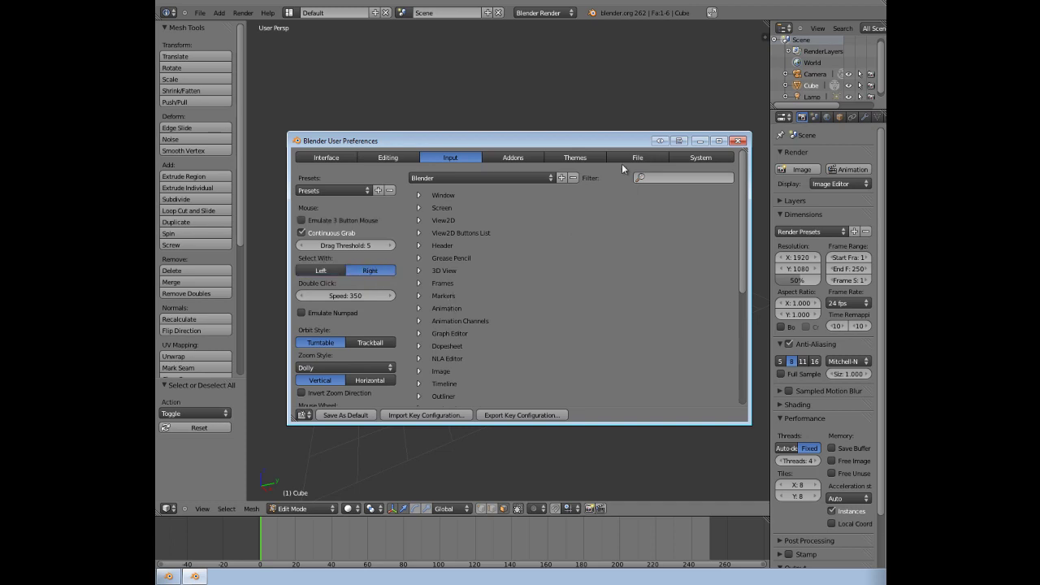
left_click(737, 141)
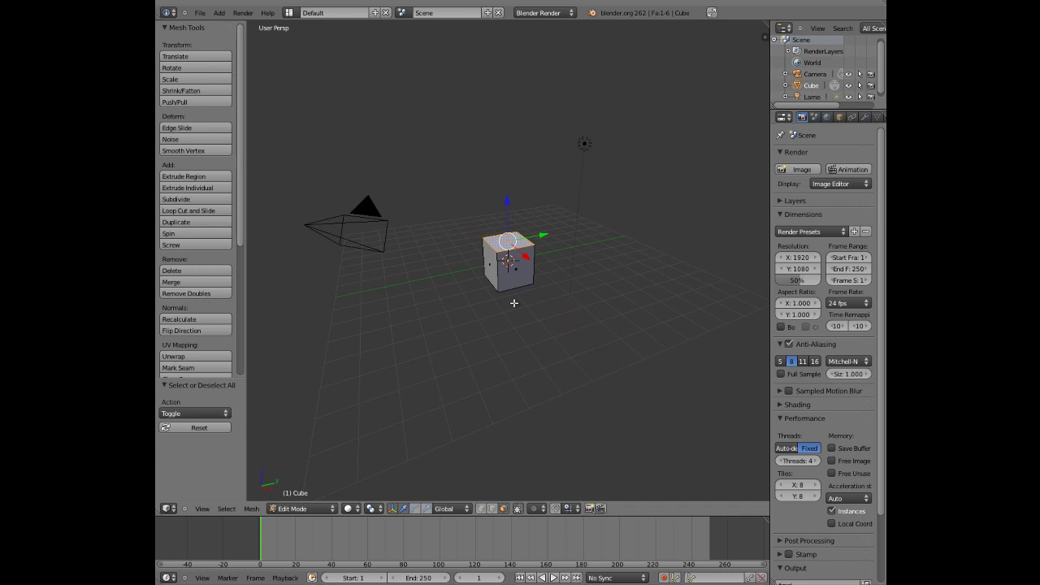
- Try moving the top face freely and along global X and Y, and raise it about 1.04 units along Z
key("g")
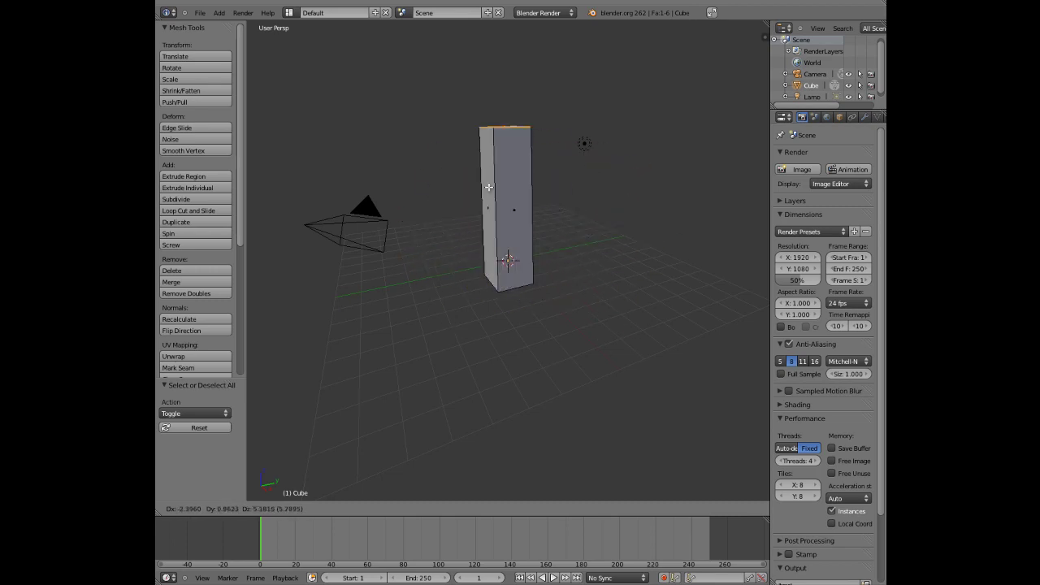
key("x")
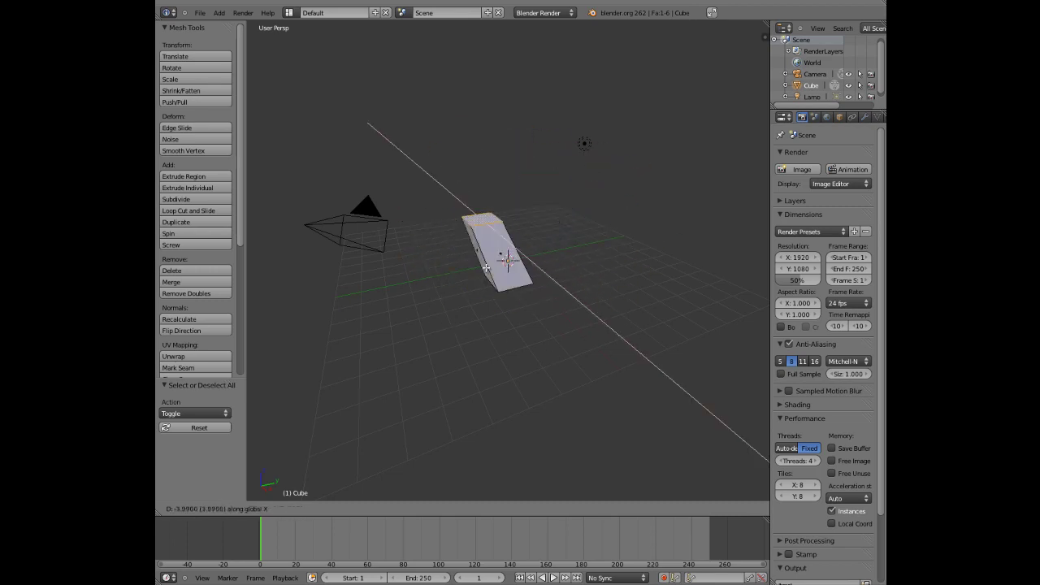
key("y")
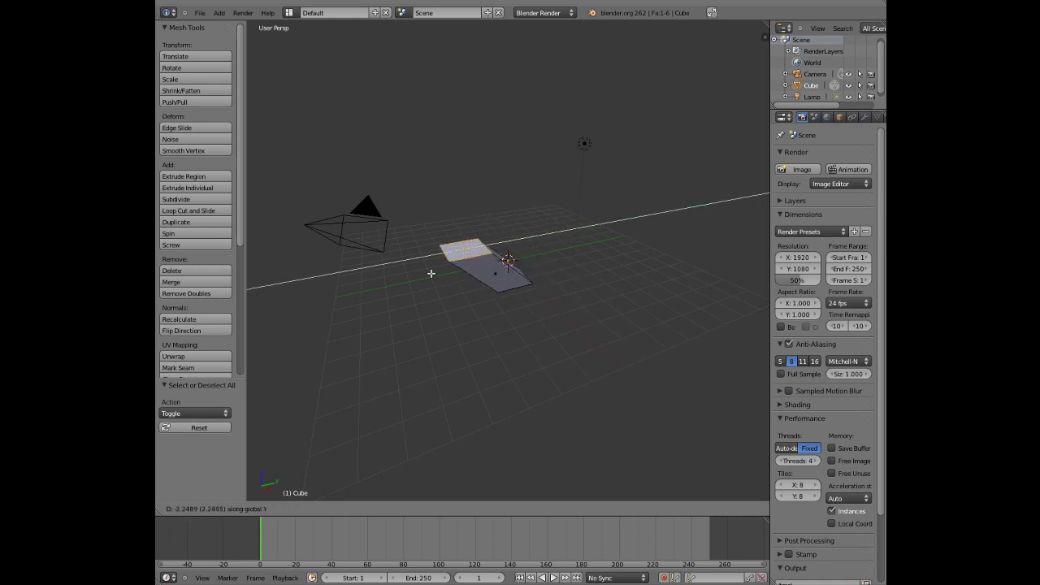
key("z")
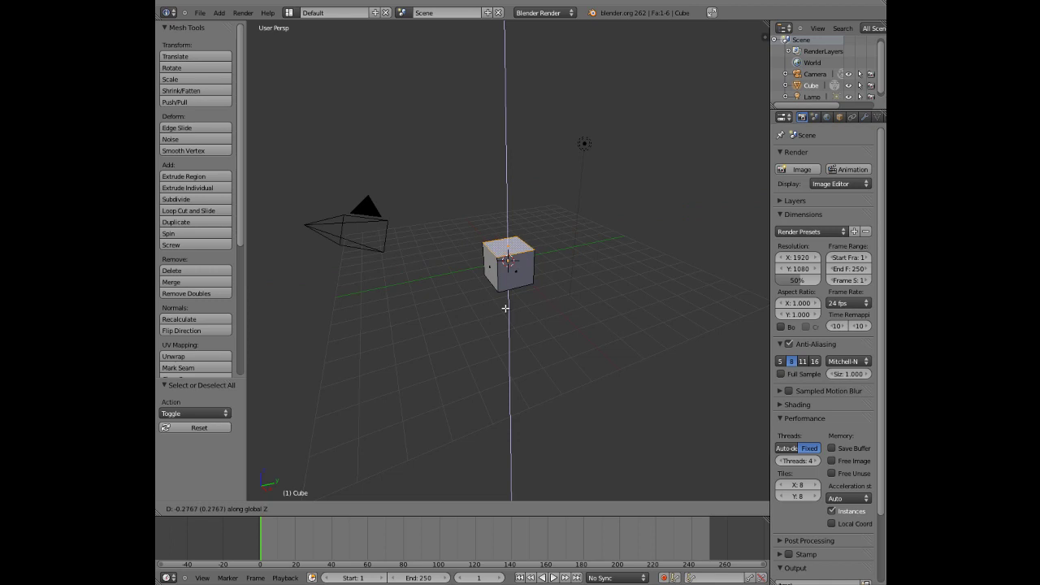
left_click(502, 283)
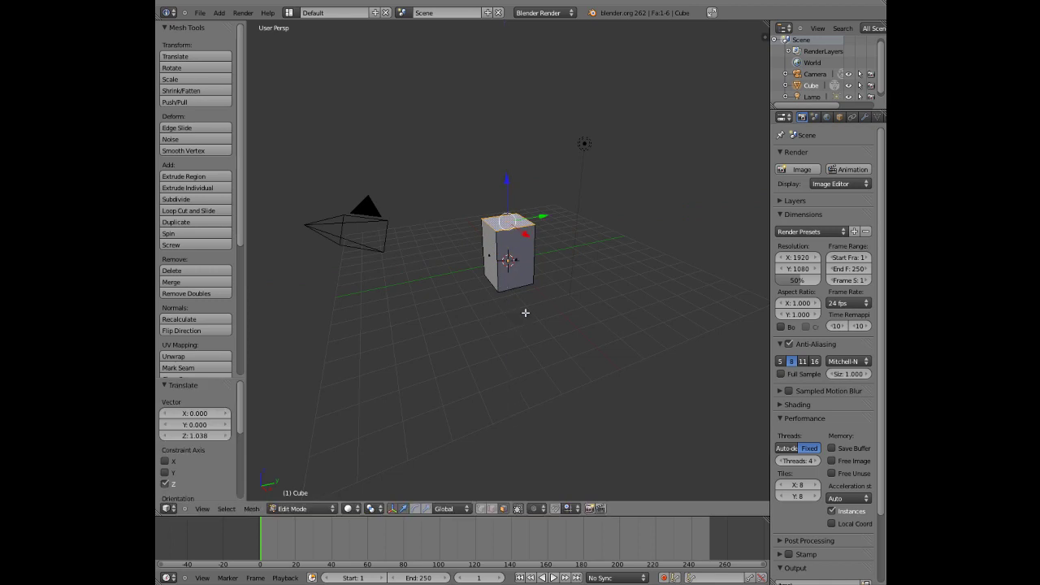
- Try scaling the top face uniformly and along global X, Y and Z, and cancel the scaling
key("s")
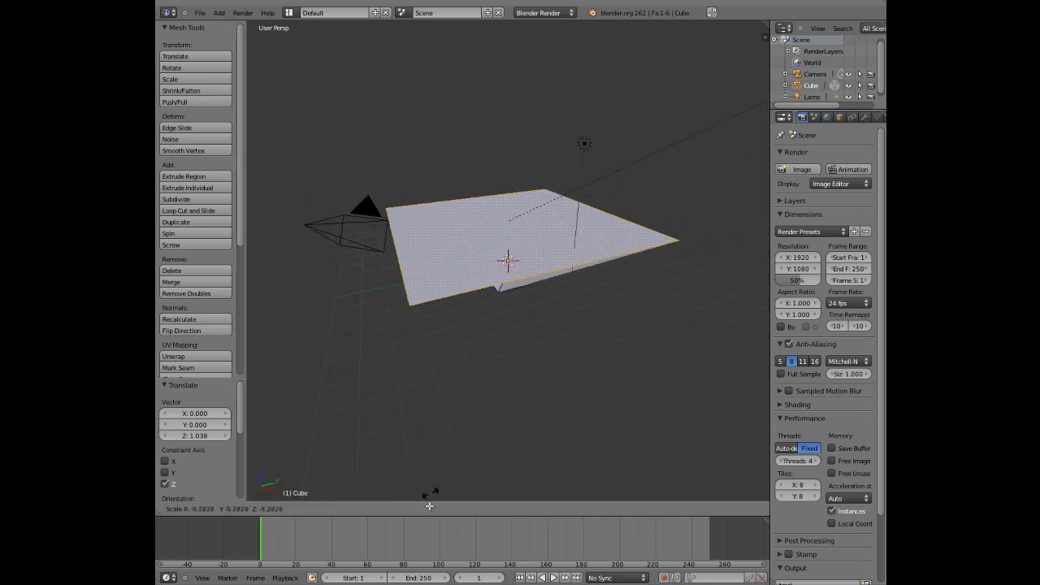
key("x")
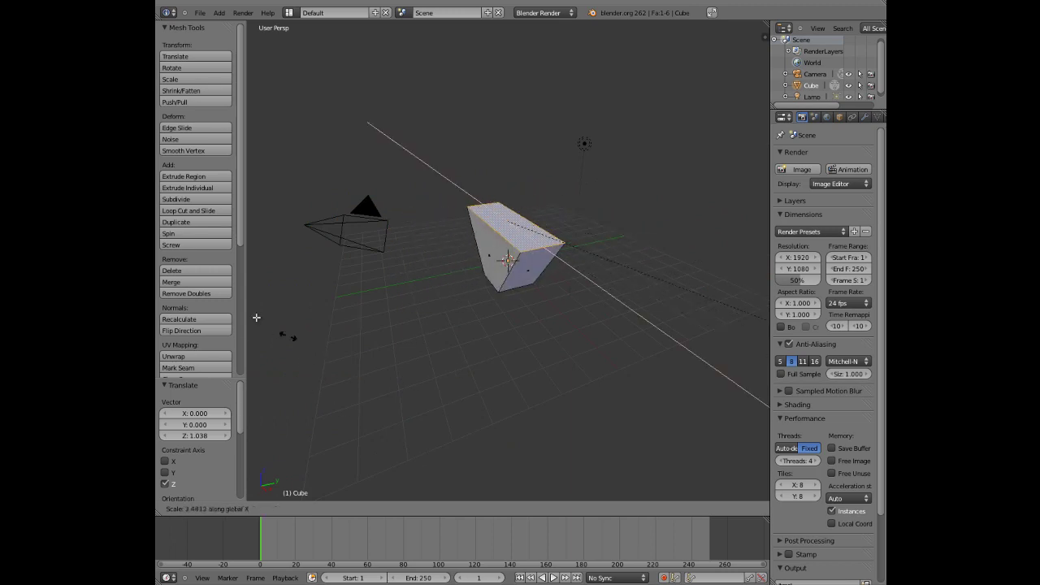
key("y")
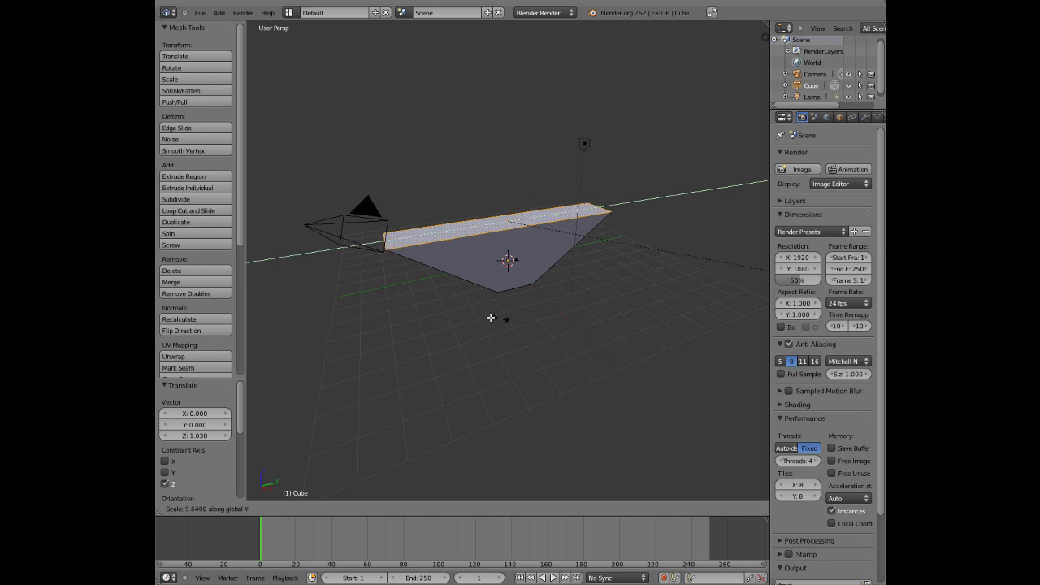
key("z")
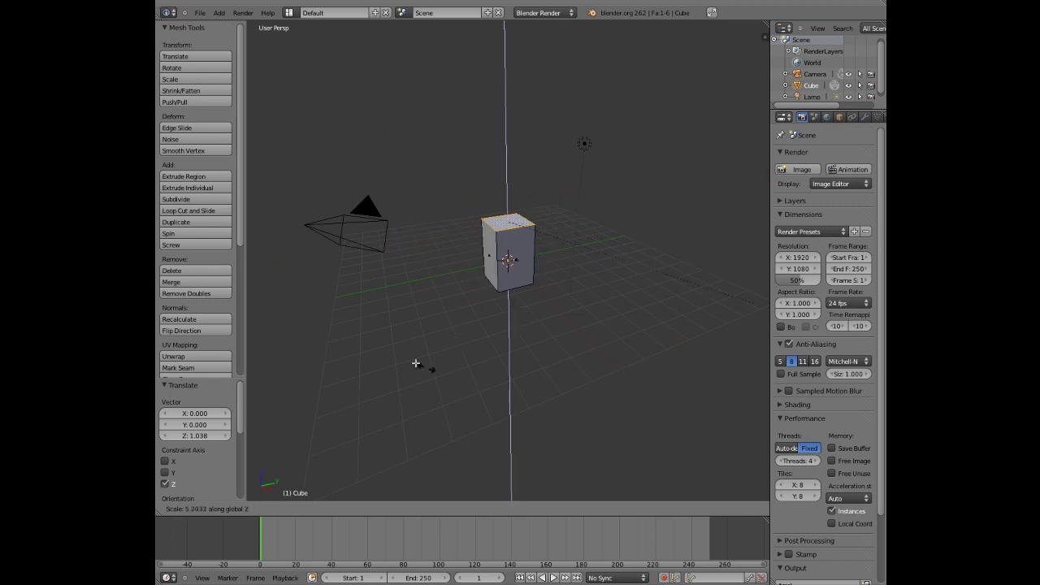
right_click(507, 239)
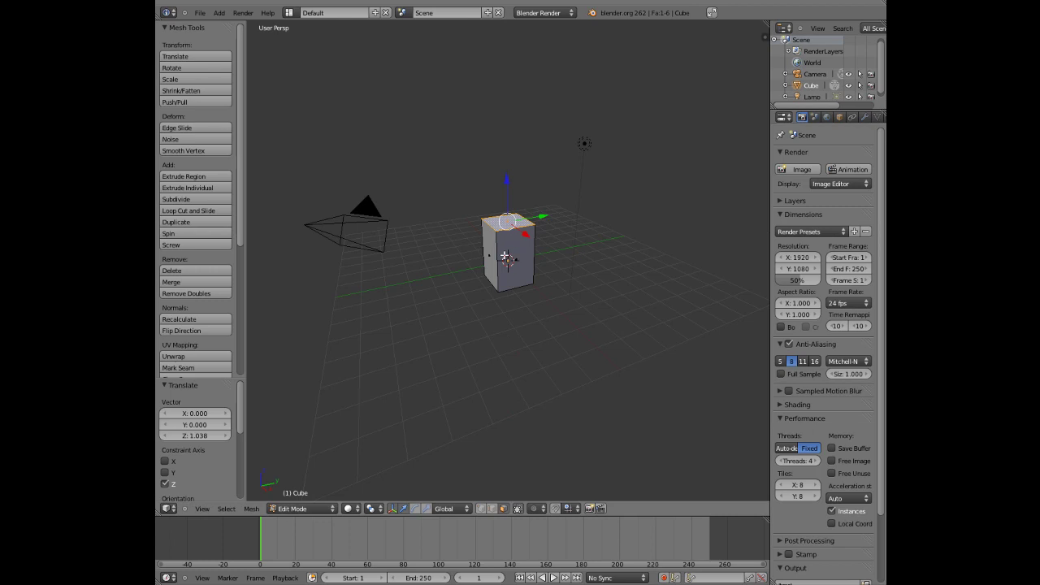
- Try rotating the top face freely and around global X, Y and Z, and cancel the rotation
key("r")
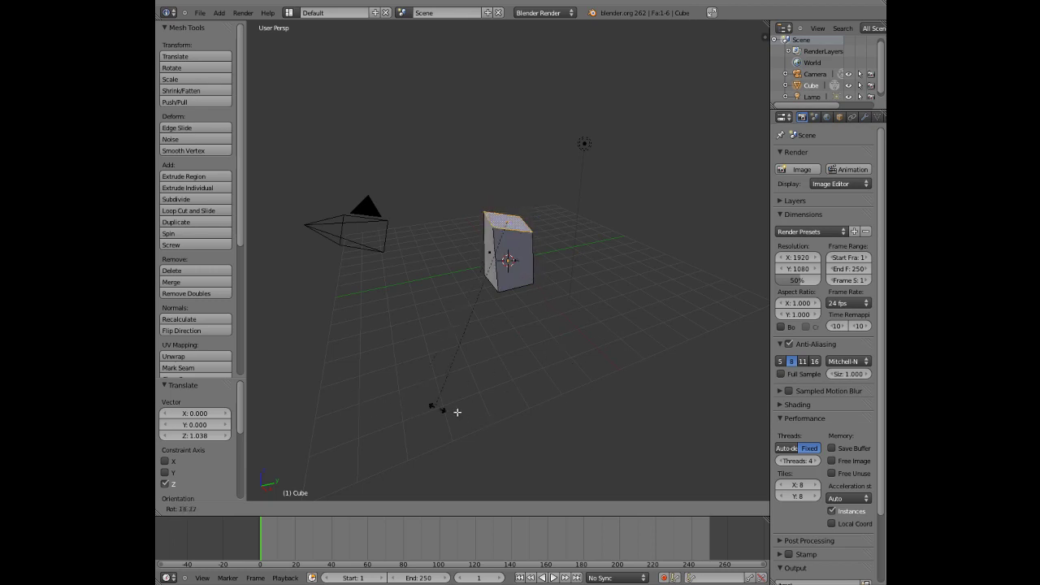
key("x")
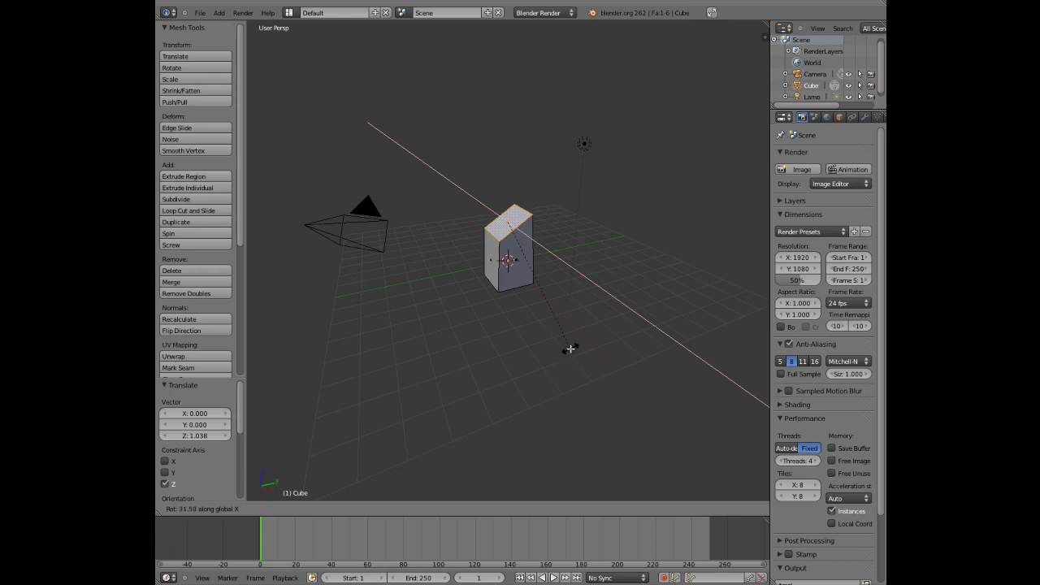
key("y")
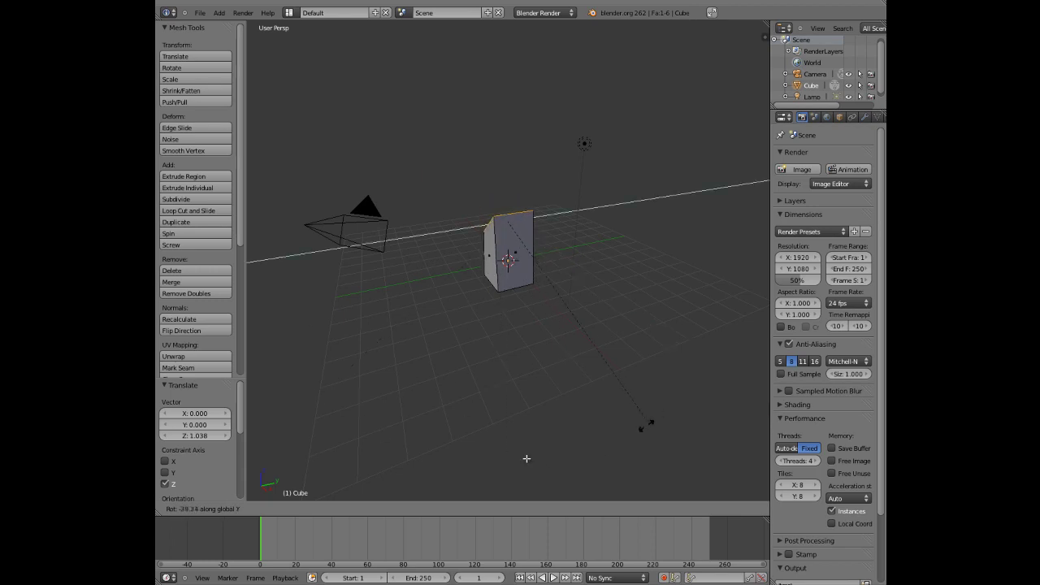
key("z")
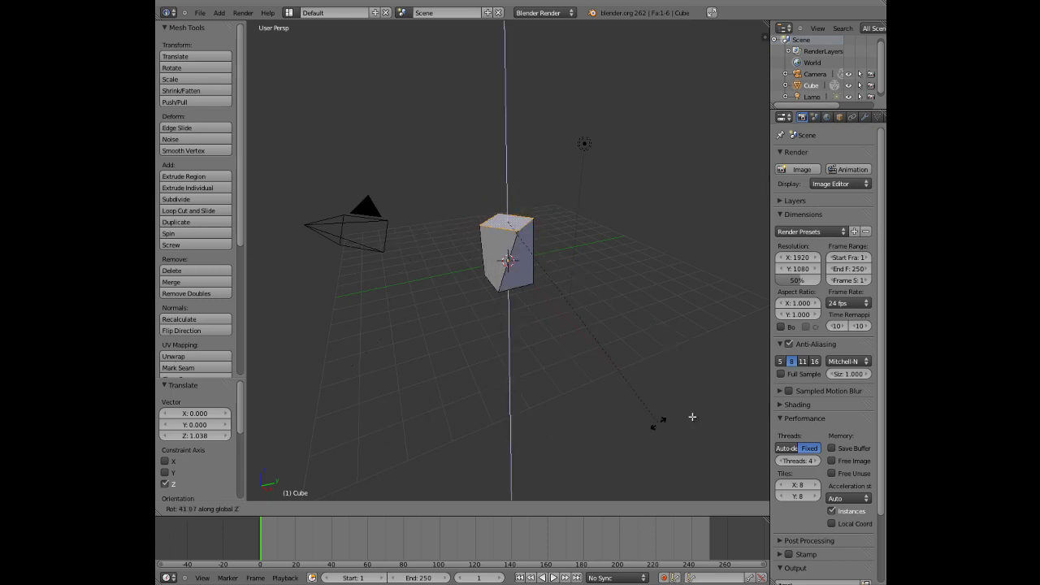
key("Escape")
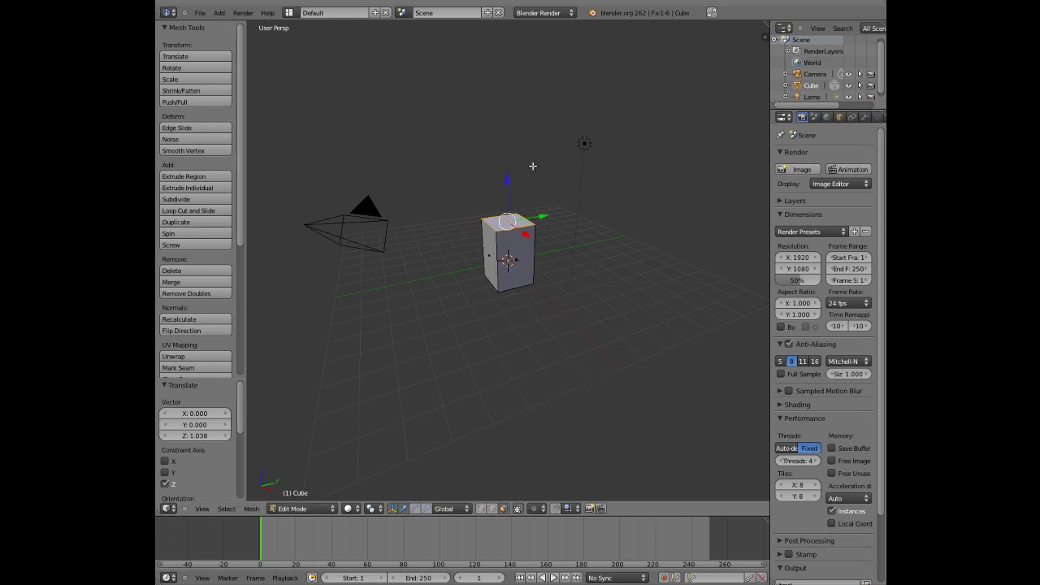
- Lower the top face about 2.24 units along global Z, and extrude it upward about 3.8 units
key("g")
key("z")
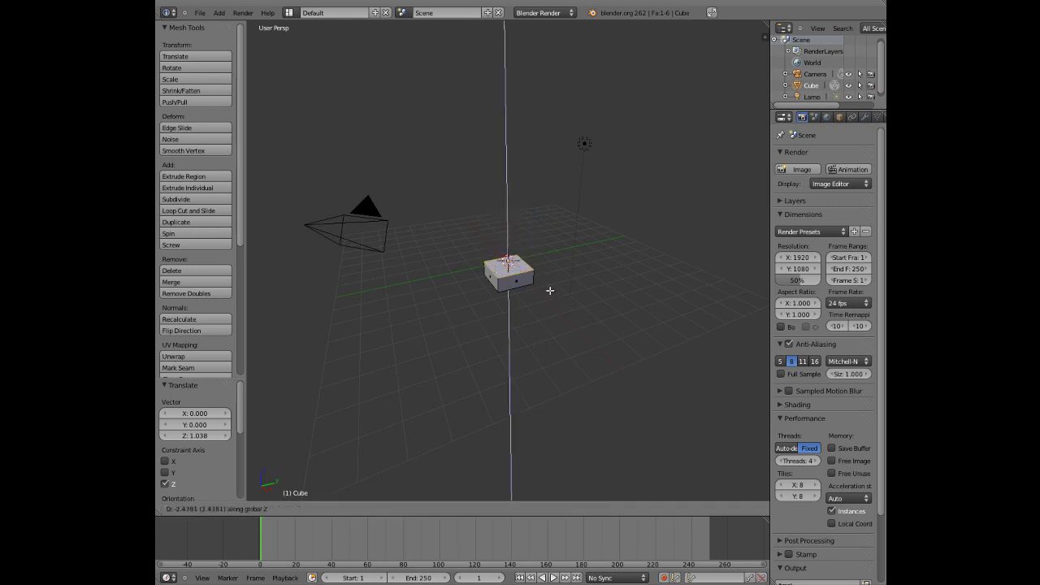
left_click(549, 292)
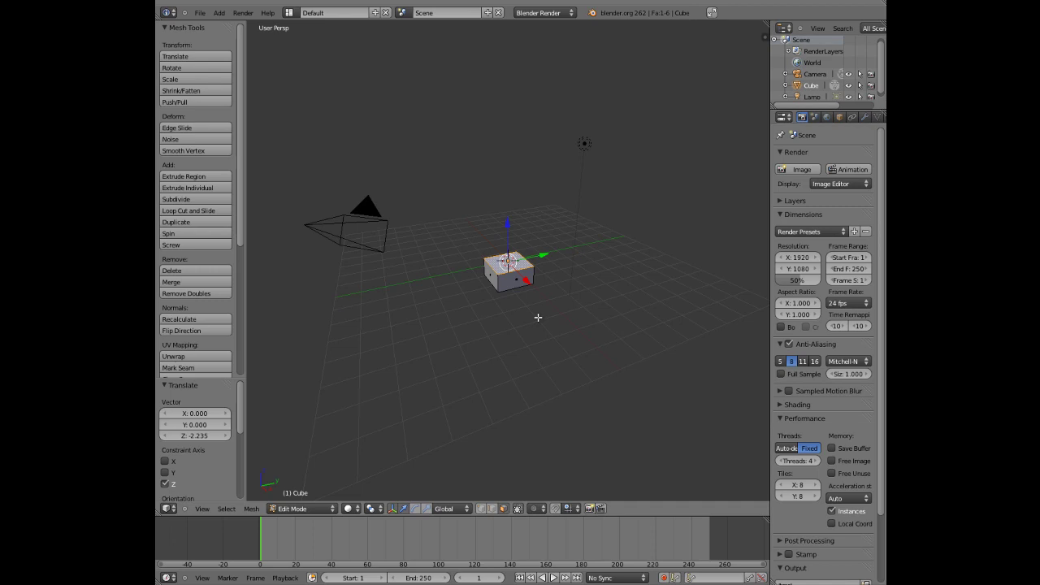
key("e")
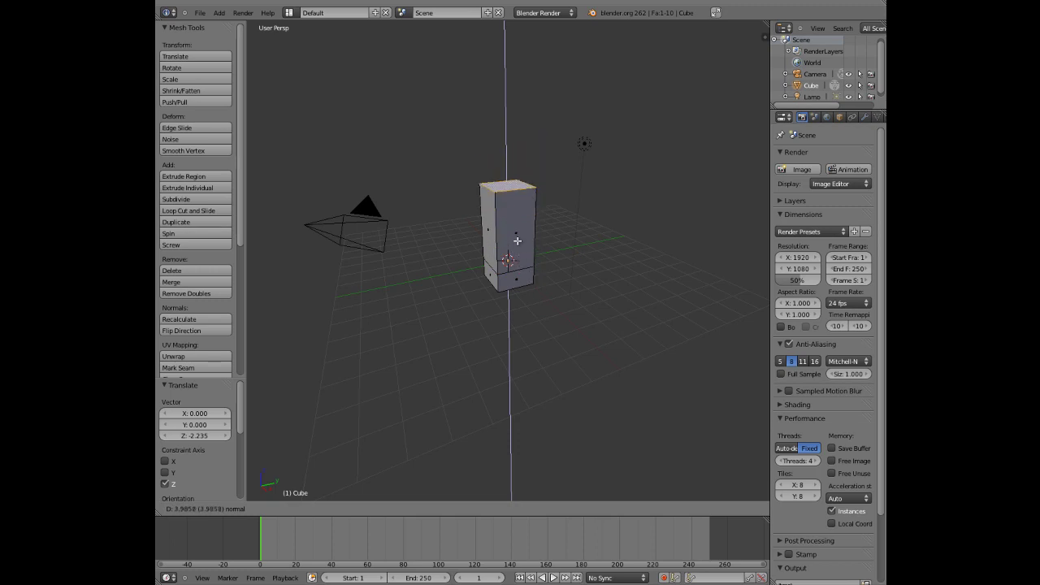
left_click(518, 244)
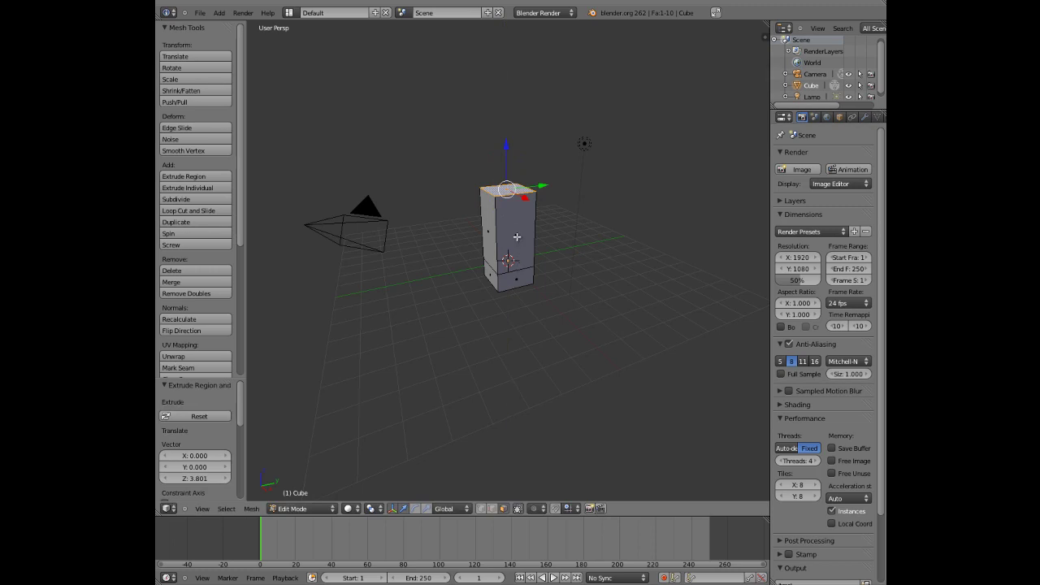
- Scale the top face down uniformly to taper the column, and extrude it upward about 2.51 units
key("s")
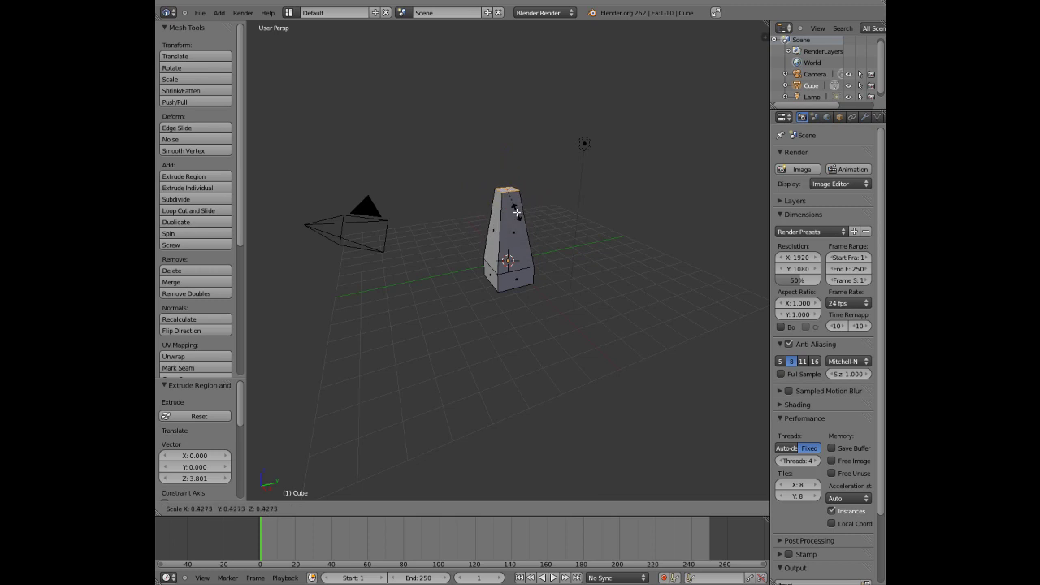
left_click(544, 239)
key("e")
left_click(545, 199)
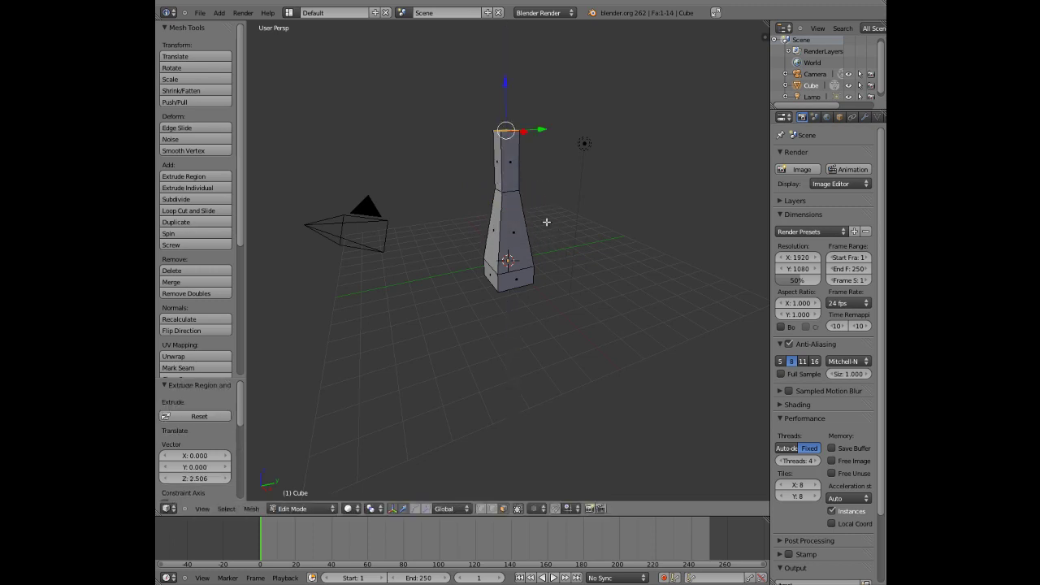
- Rotate the top face about 53° around global X, and extrude it about -1.48 units in Y and 1.12 in Z
key("r")
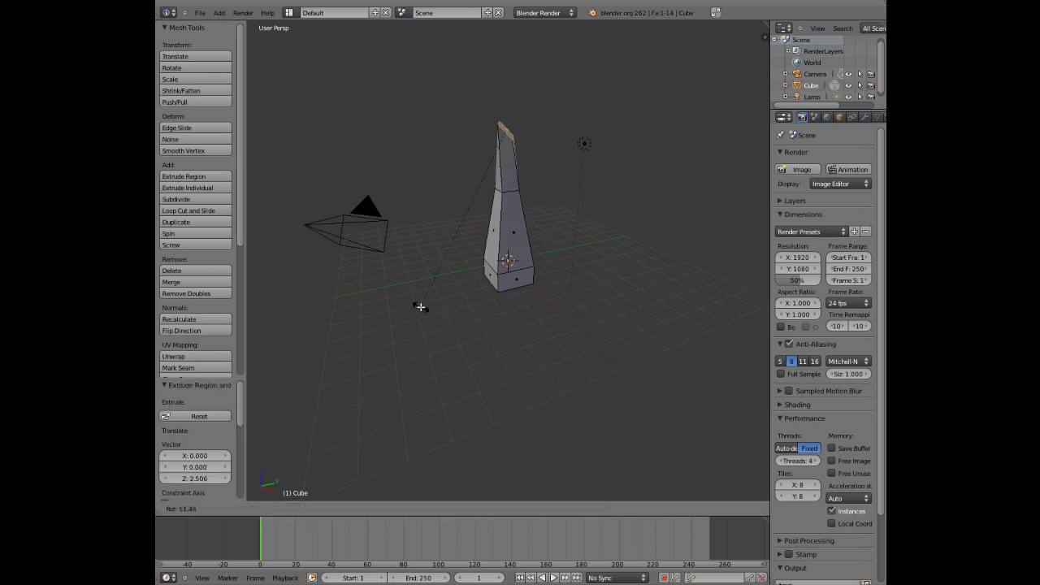
key("x")
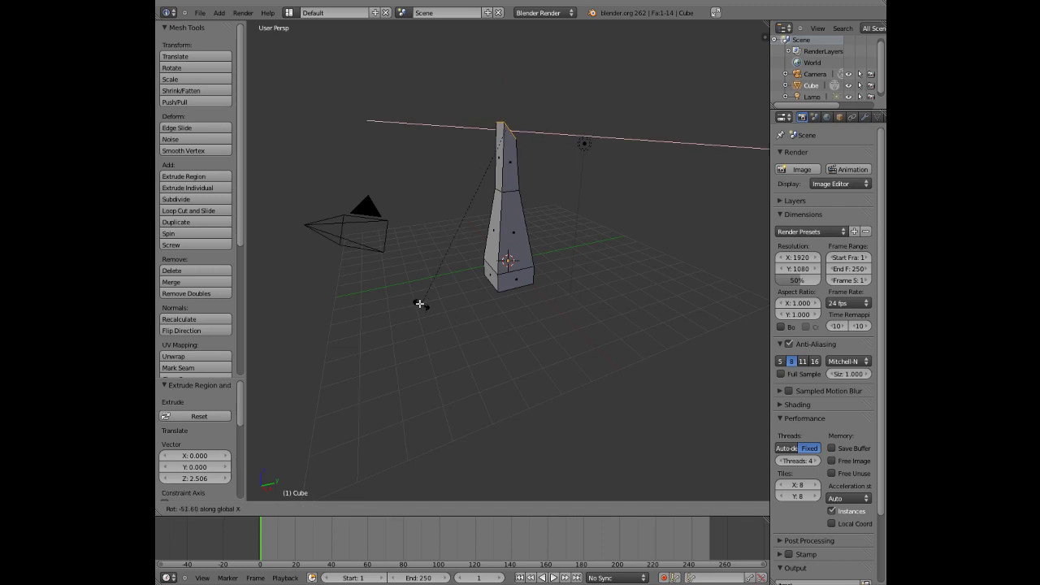
key("Return")
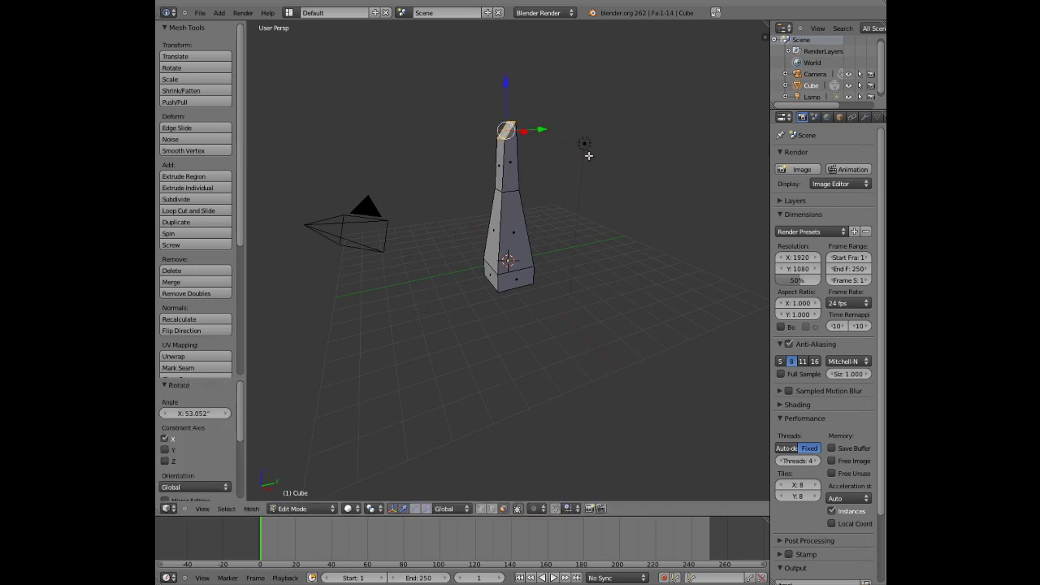
key("e")
left_click(546, 139)
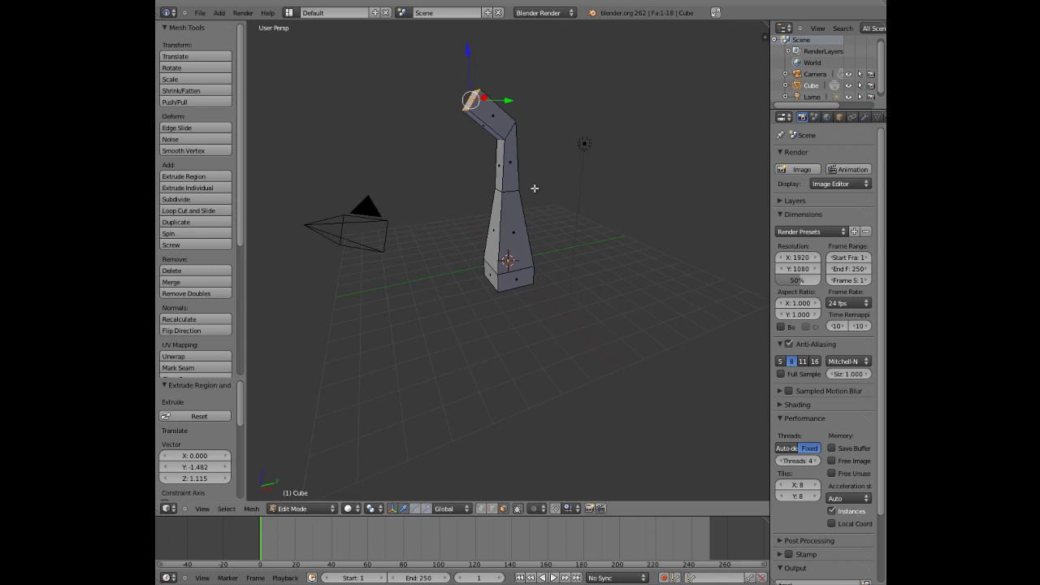
- Rotate the end face about 50° around global X, and extrude it about -1.93 units in Y and -0.55 in Z
key("r")
key("x")
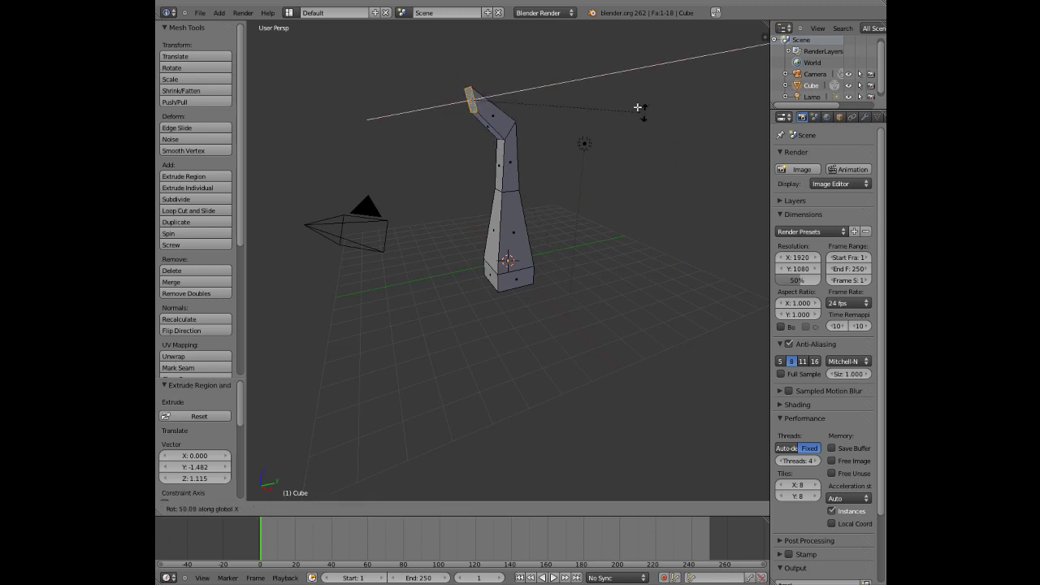
key("Return")
key("e")
left_click(534, 276)
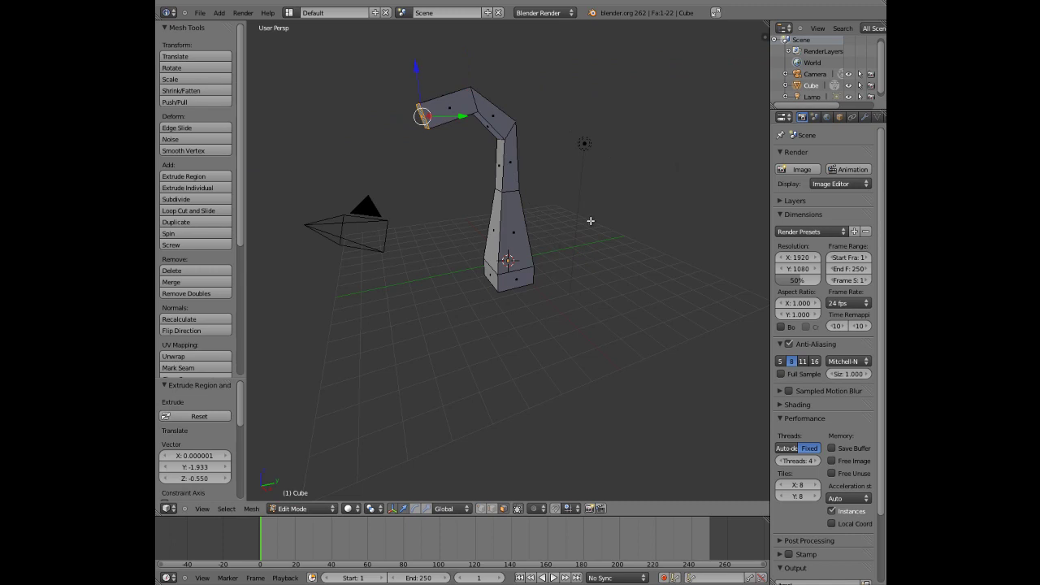
- Select the upper column segment's side face opposite the bent arm, and extrude it outward about 3.63 units in Y
middle_click_drag(571, 191, 468, 190)
right_click(517, 170)
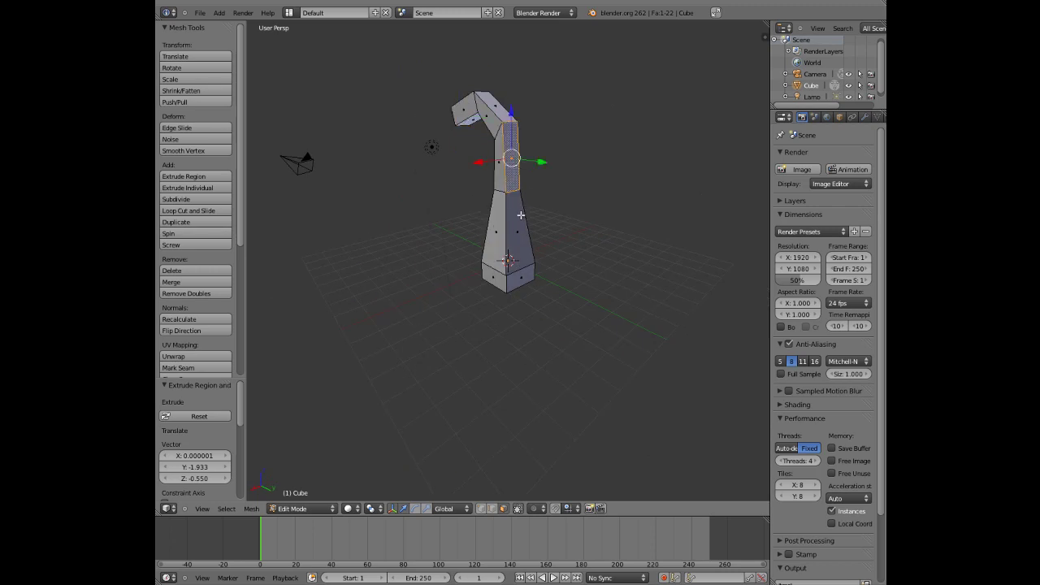
key("e")
left_click(585, 235)
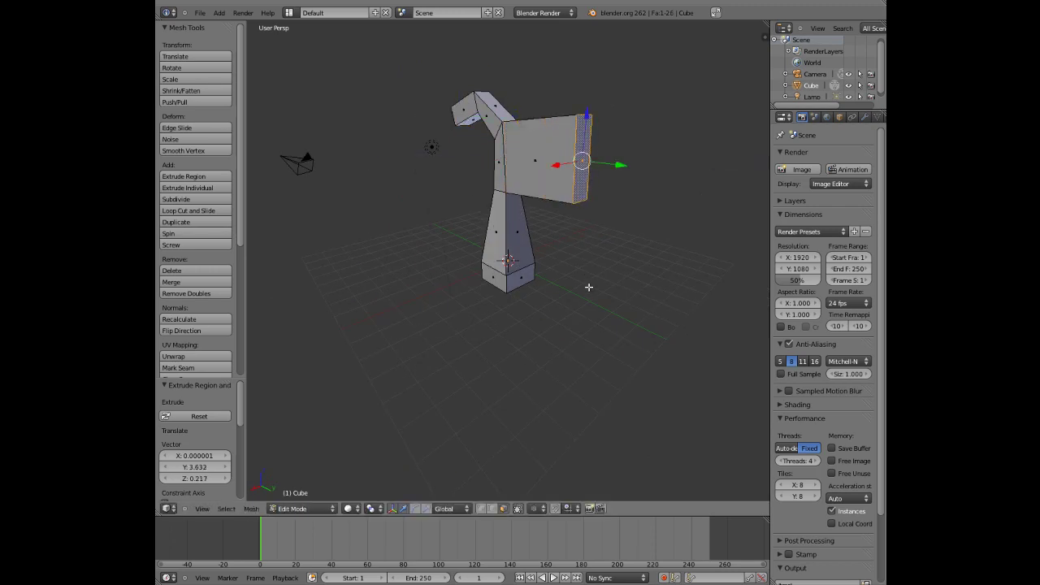
- Scale the new branch's end face along global Z to about 0.3
key("s")
key("z")
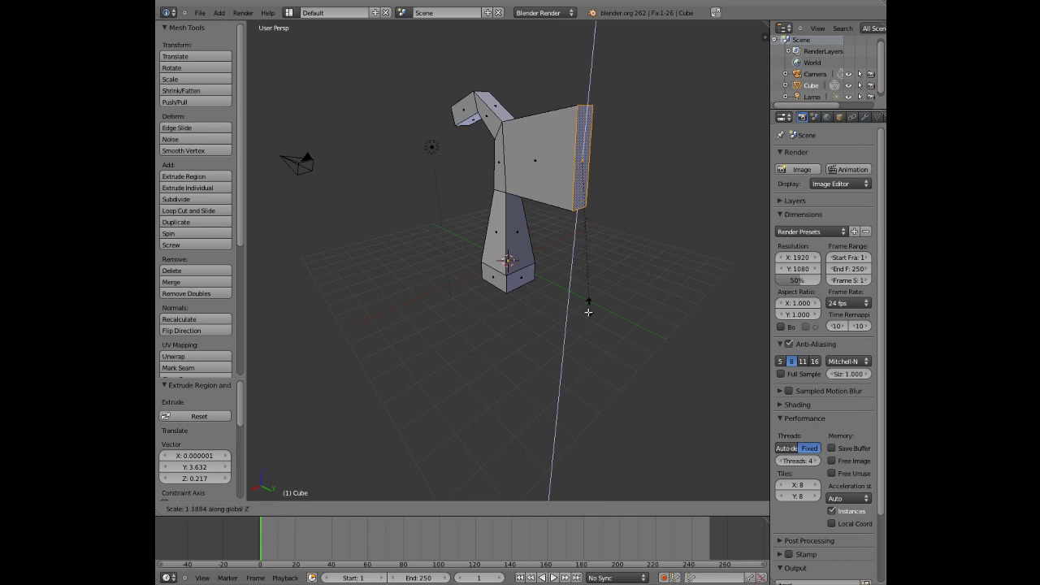
left_click(580, 195)
- Extrude the new branch's end face about 4.04 units in Y and 0.81 in Z, and inspect the shape from several angles
scroll(607, 281, "up", 1)
middle_click_drag(607, 280, 568, 309)
key("e")
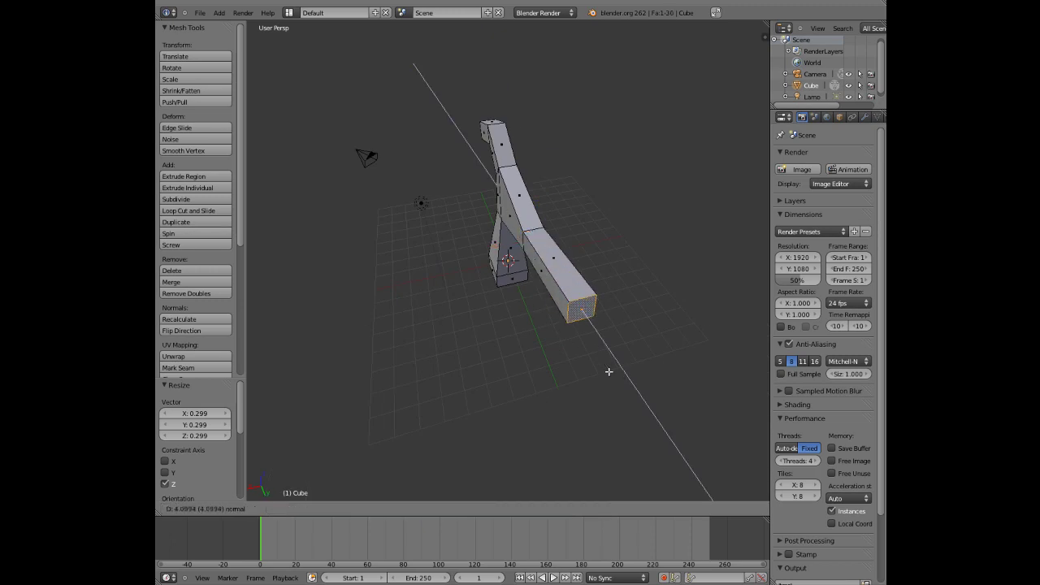
left_click(622, 371)
middle_click_drag(622, 371, 629, 309)
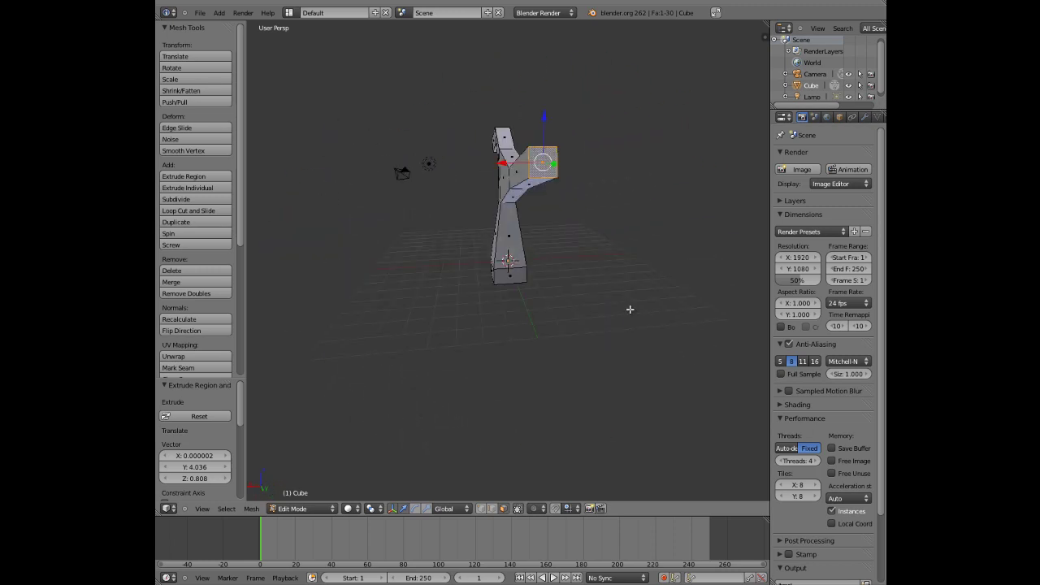
middle_click_drag(554, 265, 661, 251)
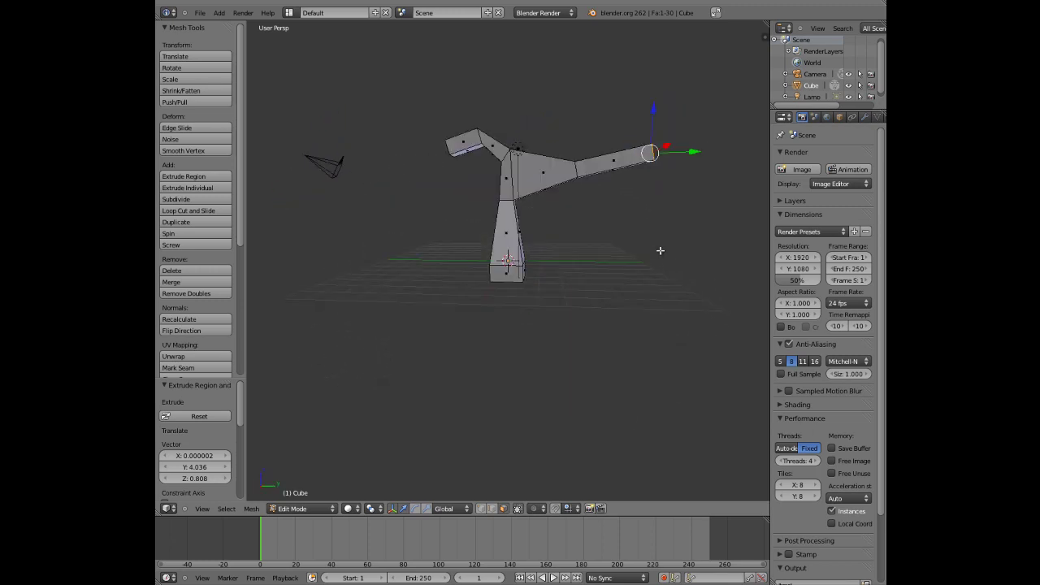
middle_click_drag(537, 233, 406, 246)
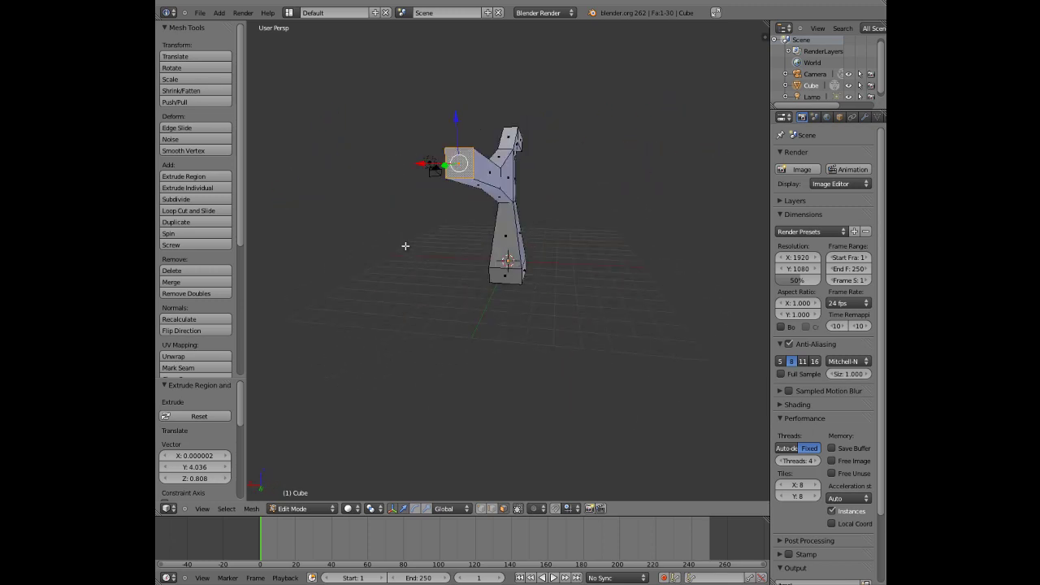